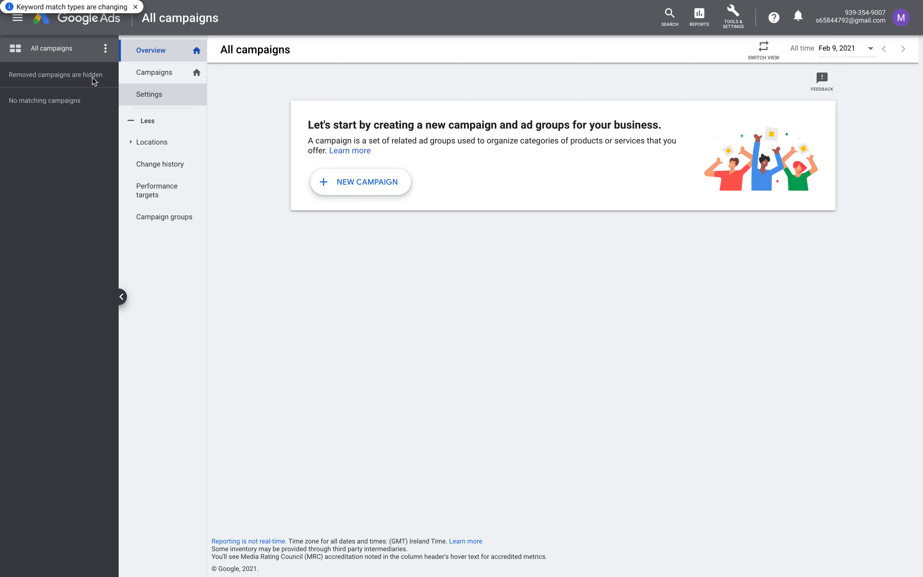
Close the 'Keyword match types are changing' notice on the All campaigns overview
left_click(135, 7)
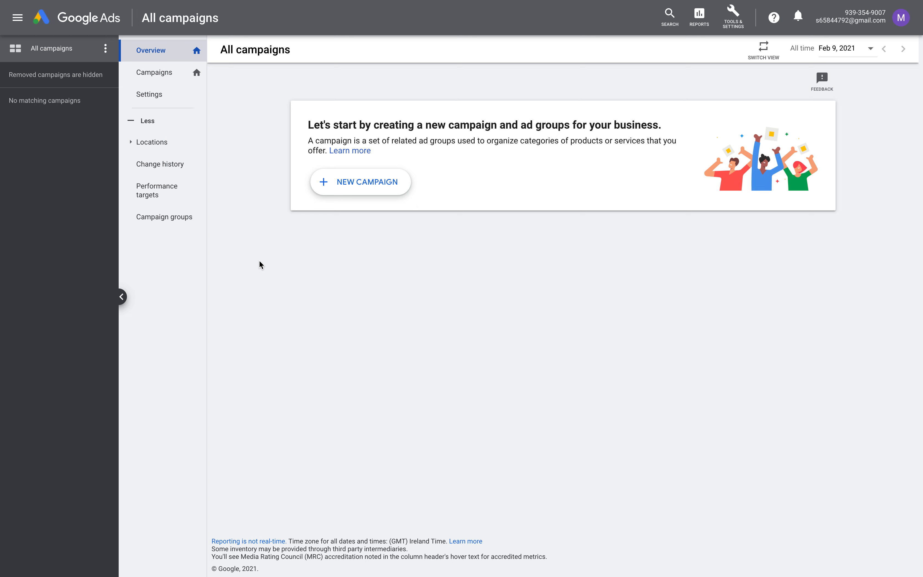
Go to Campaigns, browse the Reports and Tools & Settings menus, then bring up new-campaign options
left_click(169, 74)
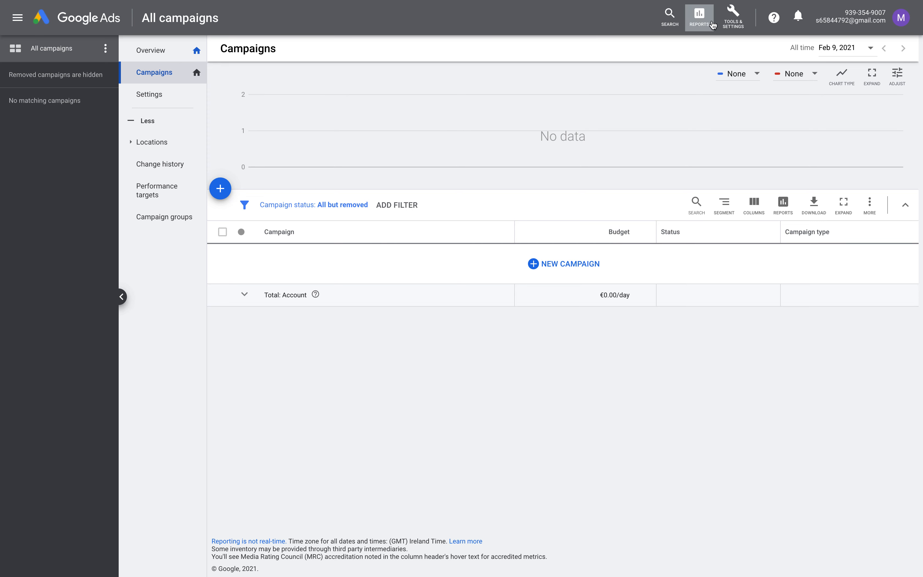
left_click(703, 26)
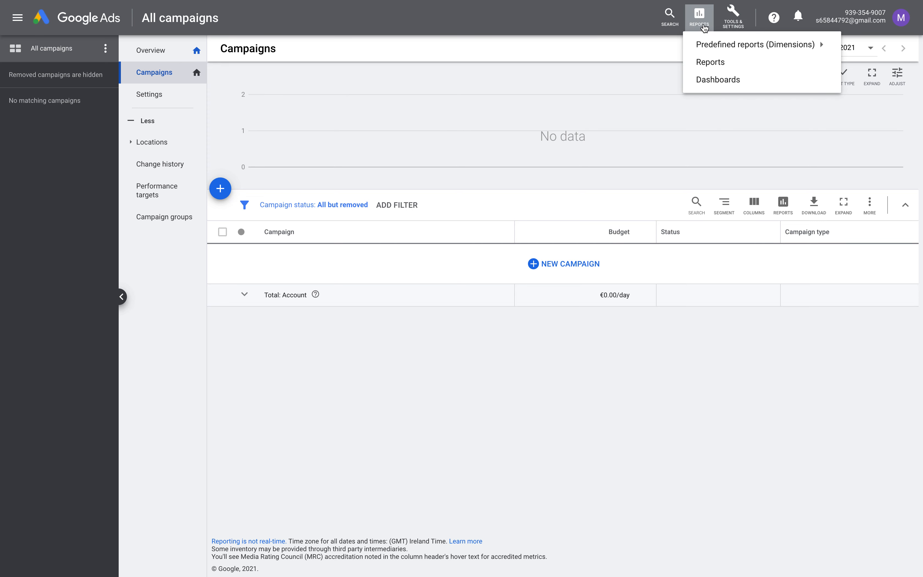
left_click(724, 23)
left_click(724, 23)
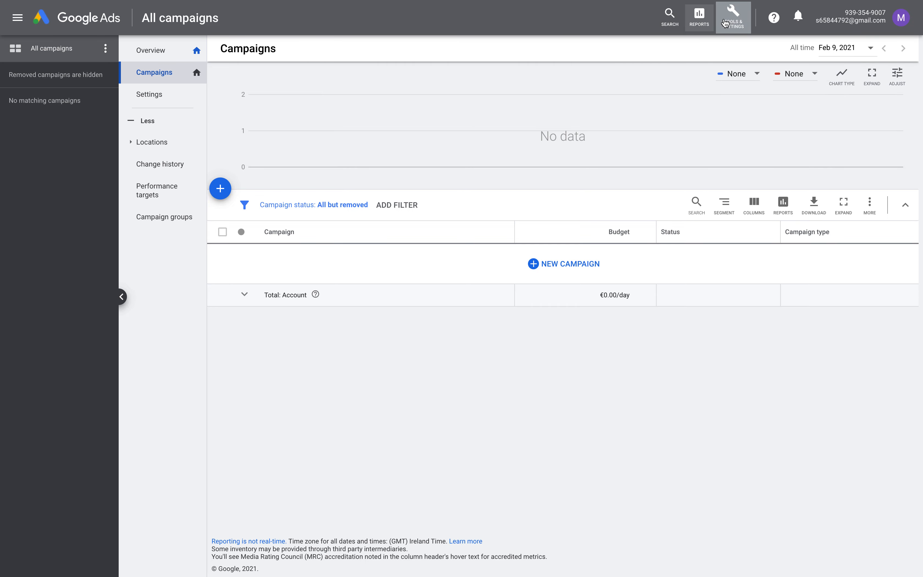
left_click(725, 23)
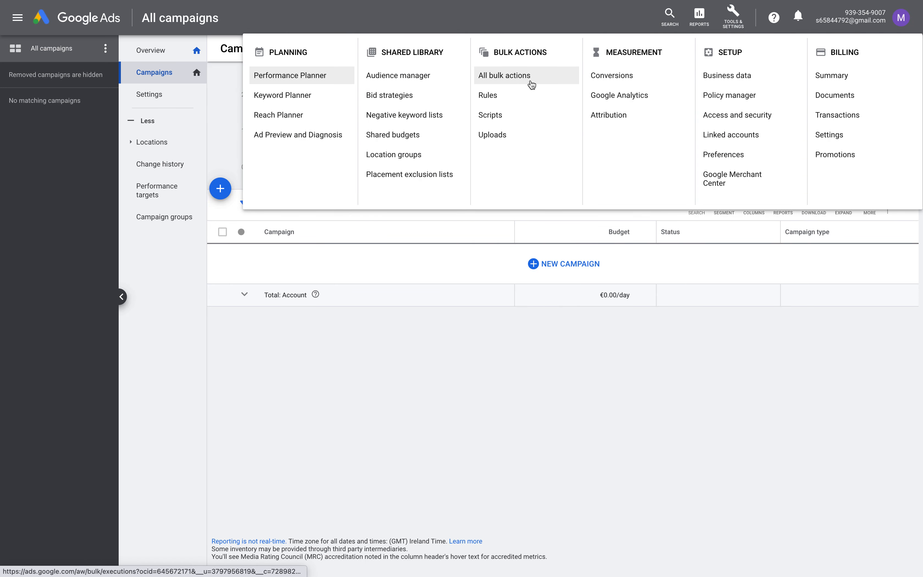
left_click(735, 358)
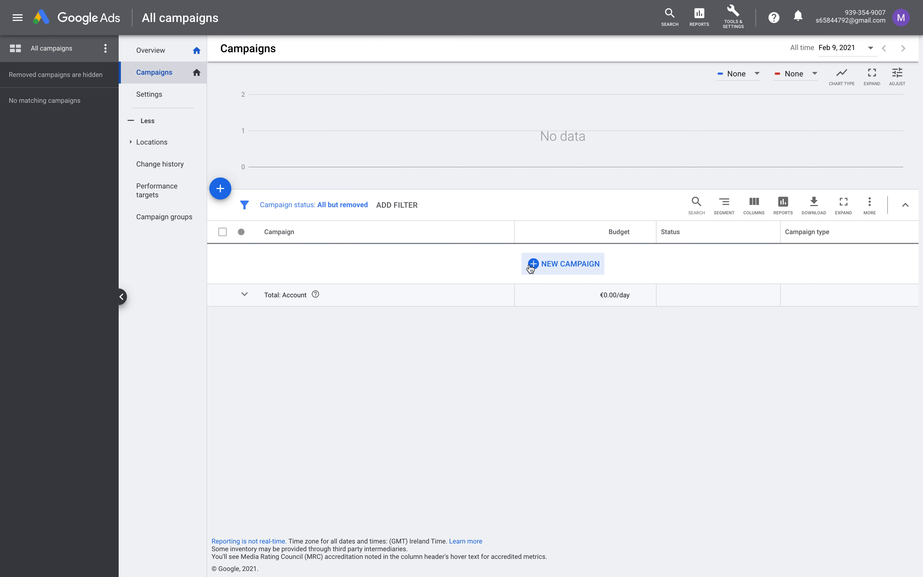
left_click(219, 191)
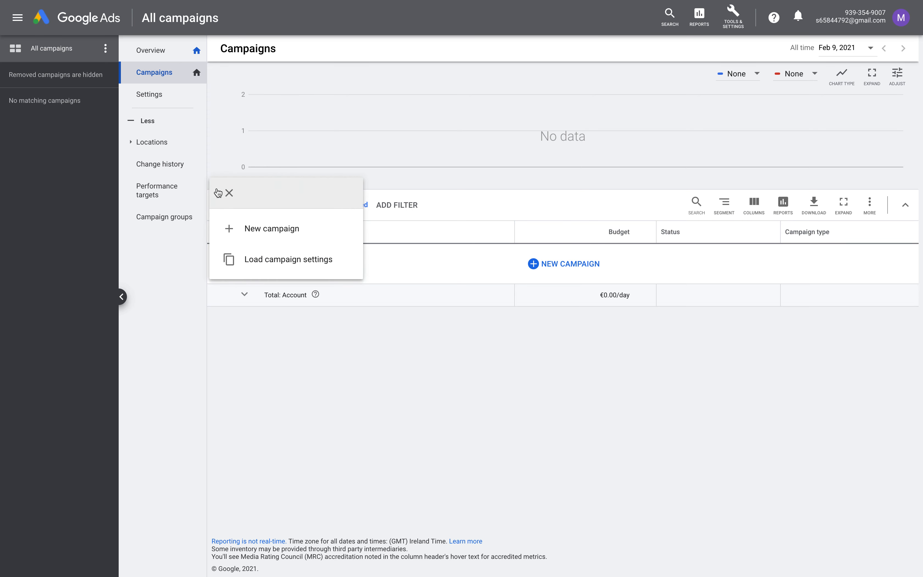
Start a New campaign with Website traffic as the goal to show campaign types
left_click(250, 229)
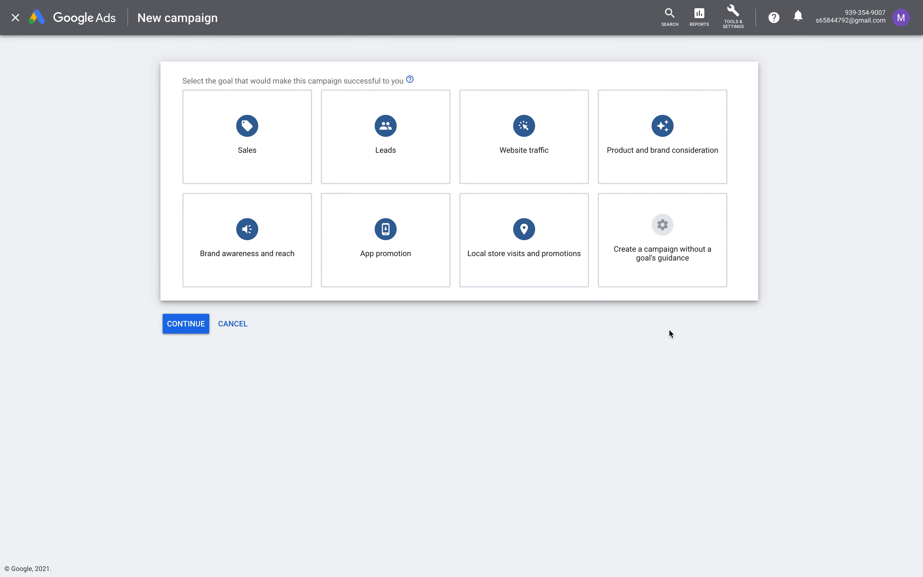
left_click(530, 114)
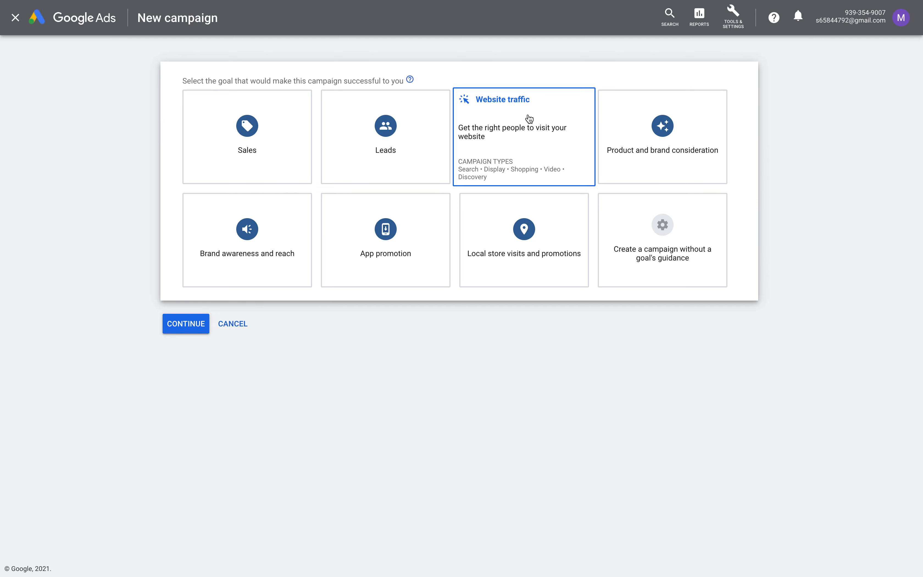
left_click(530, 119)
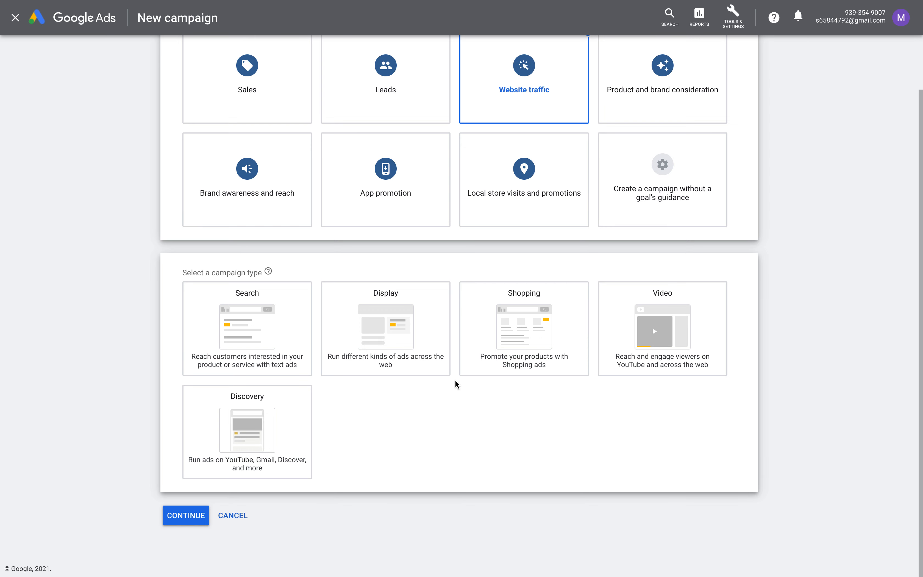
Choose Search as the campaign type and continue to the campaign settings
scroll(470, 428, "up", 1)
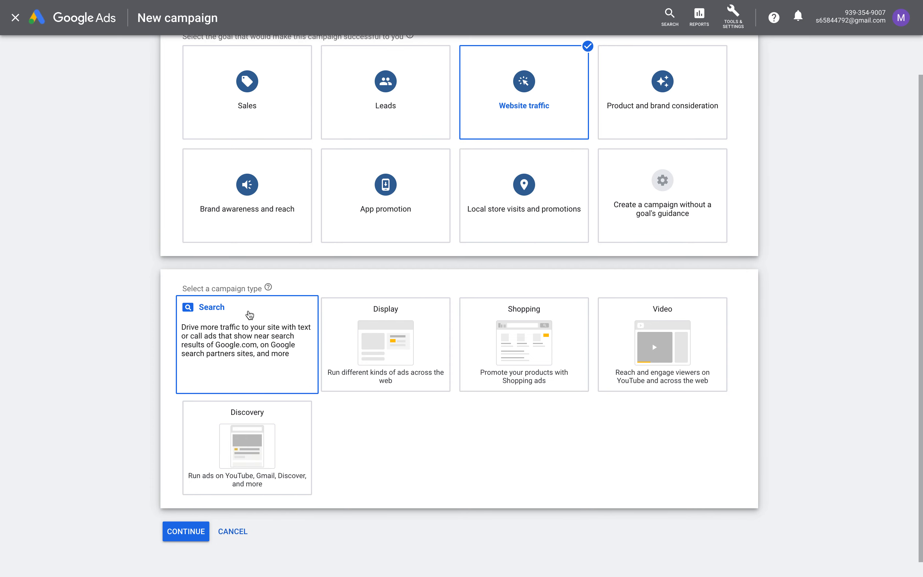
left_click(249, 323)
scroll(249, 324, "down", 5)
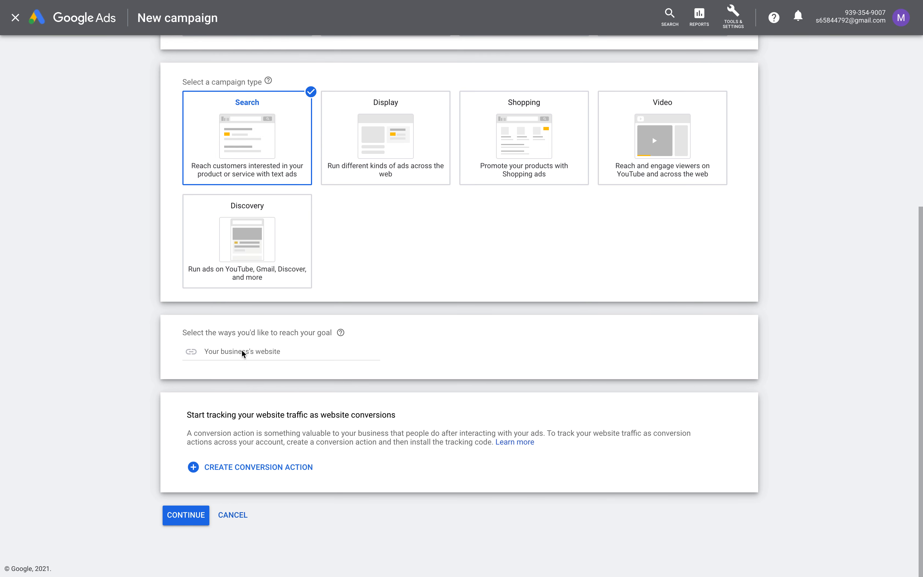
left_click(189, 511)
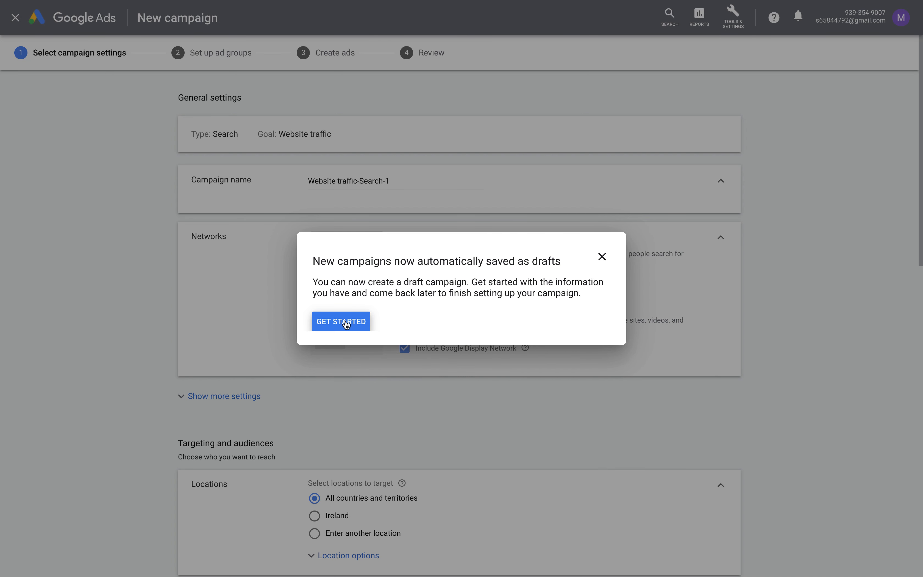
Dismiss the drafts note and leave the guided tour of campaign settings
left_click(340, 323)
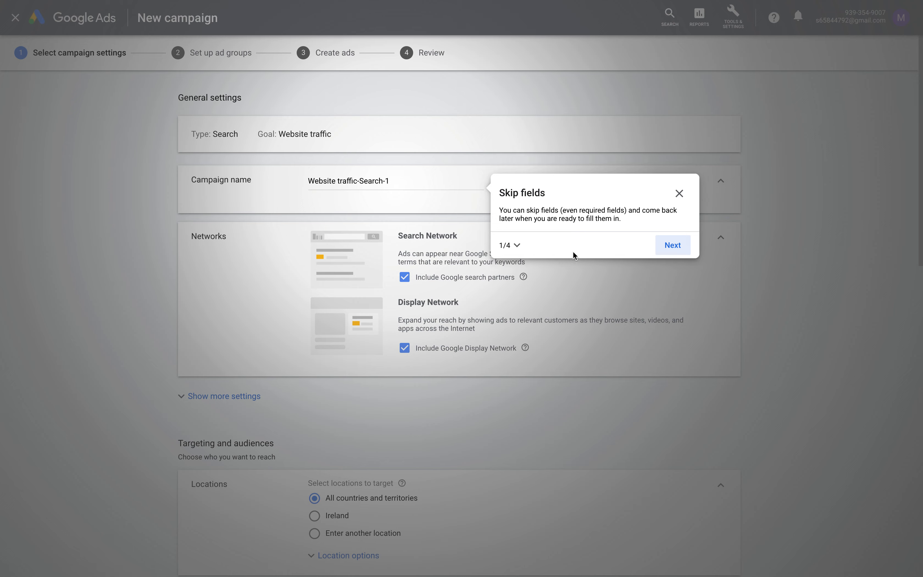
left_click(679, 194)
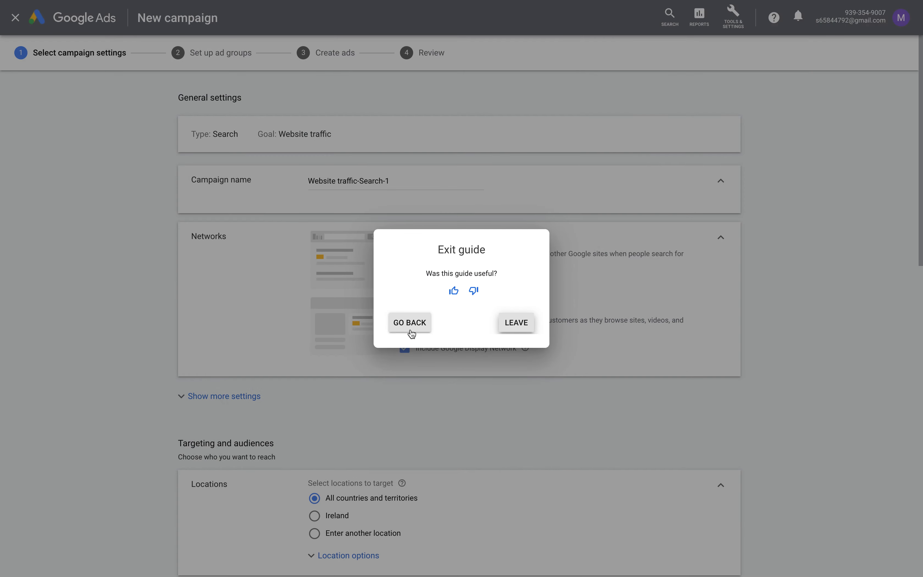
left_click(513, 323)
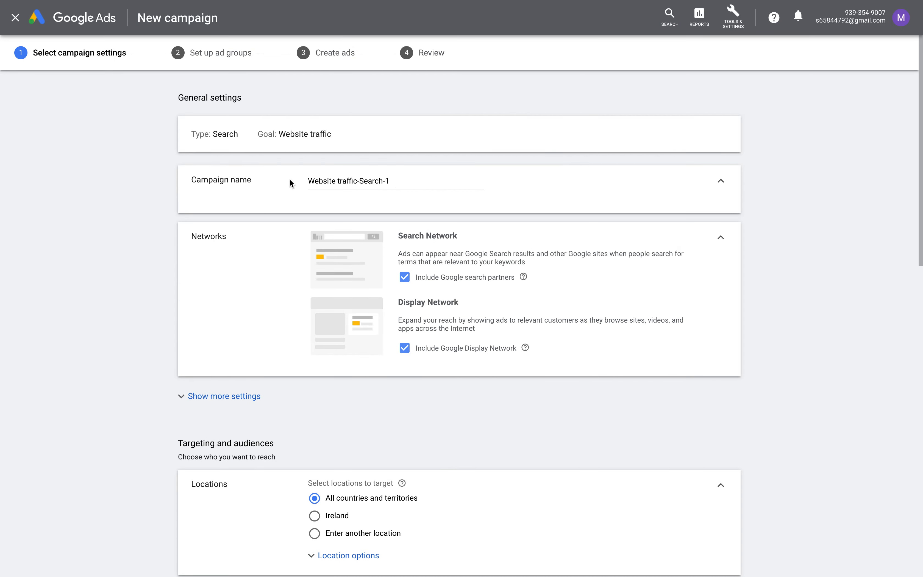
Rename the campaign 'YouTube traffic' and untick Include Google Display Network
left_click_drag(191, 184, 243, 180)
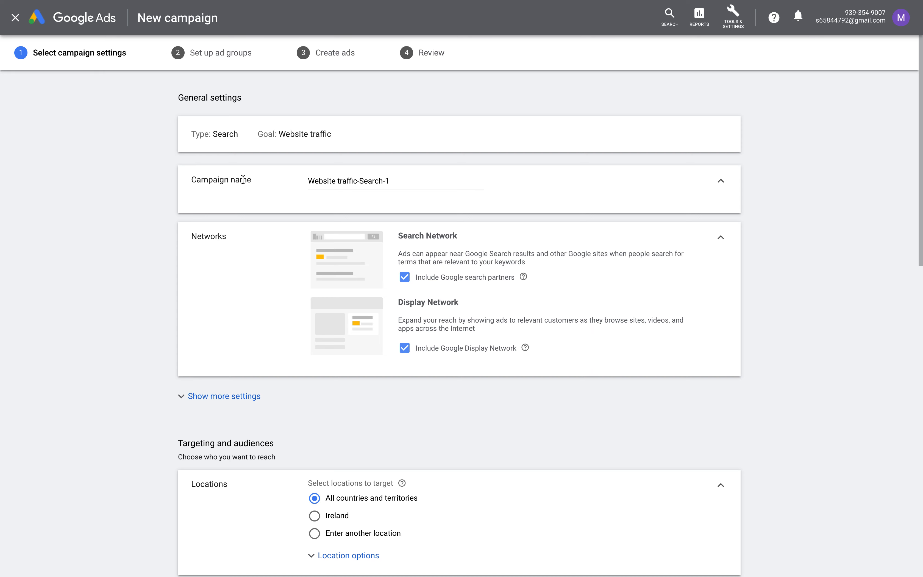
left_click(311, 181)
left_click_drag(311, 181, 408, 179)
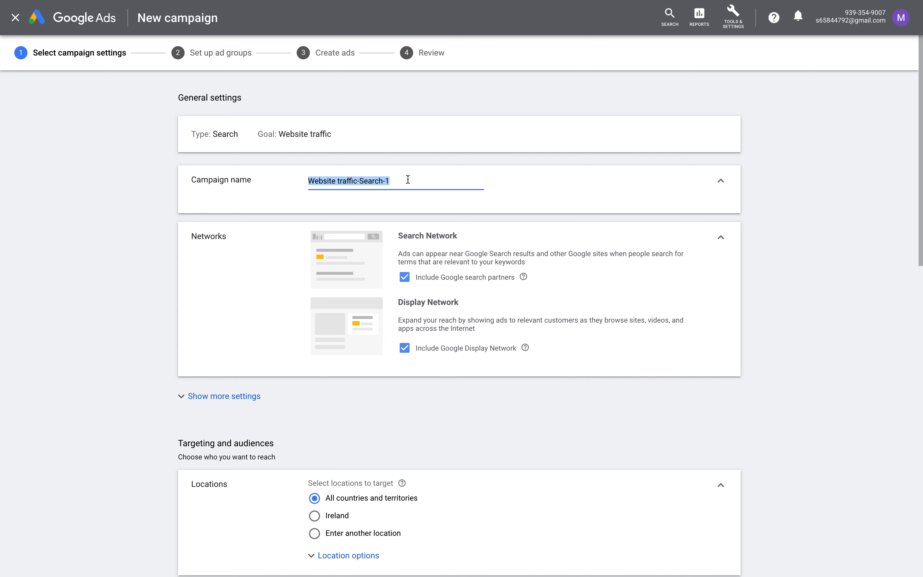
type("Yo")
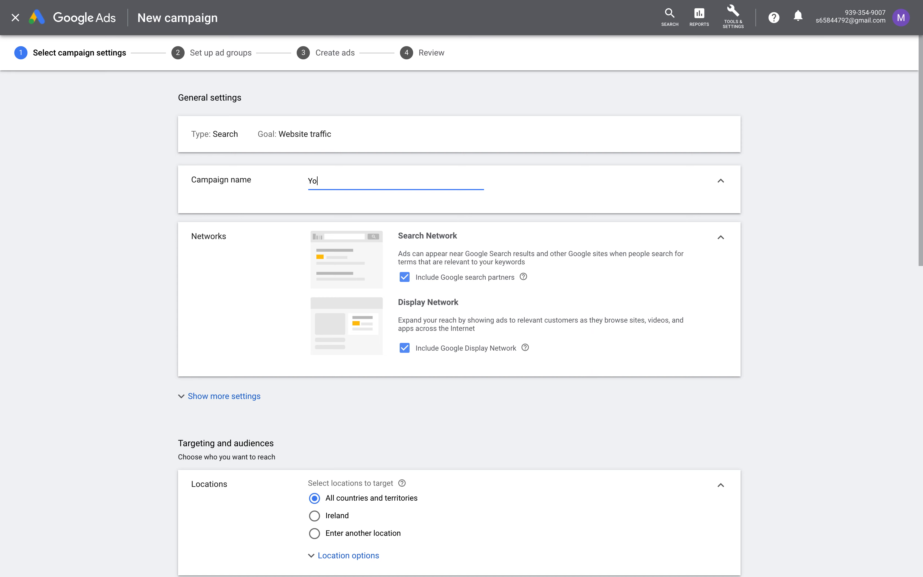
type("uTbe traffic")
left_click(321, 180)
type("u")
scroll(266, 275, "down", 1)
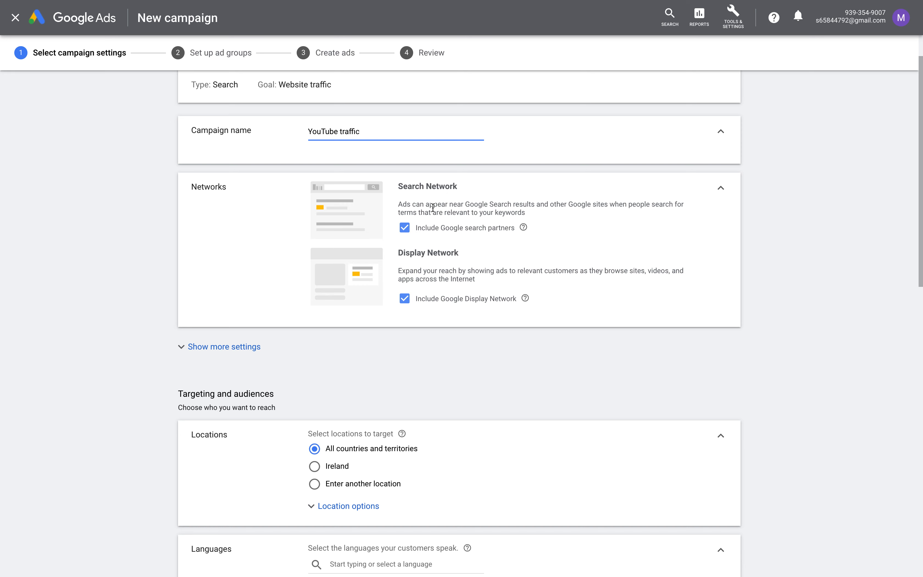
left_click(405, 299)
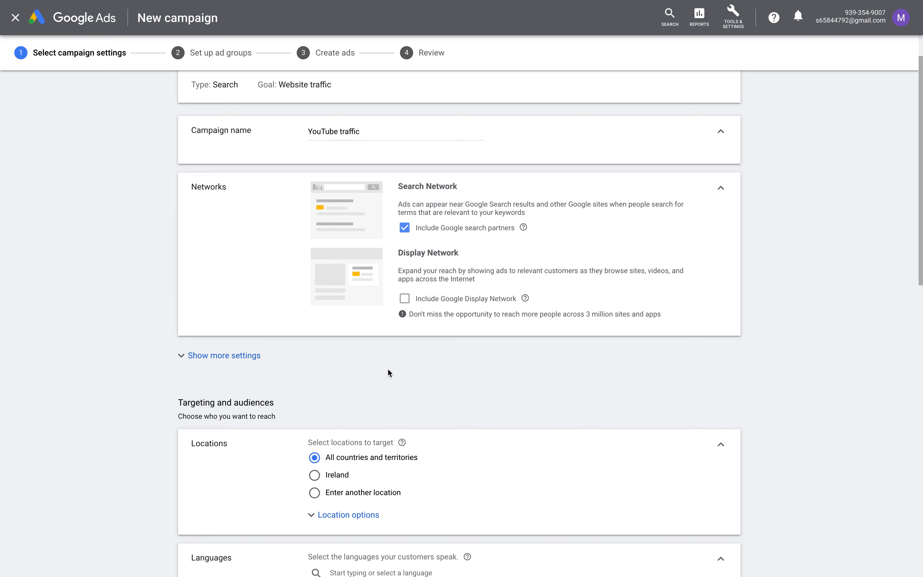
Set the campaign start date to Feb 15, 2021, leaving the end date as None
scroll(354, 359, "down", 1)
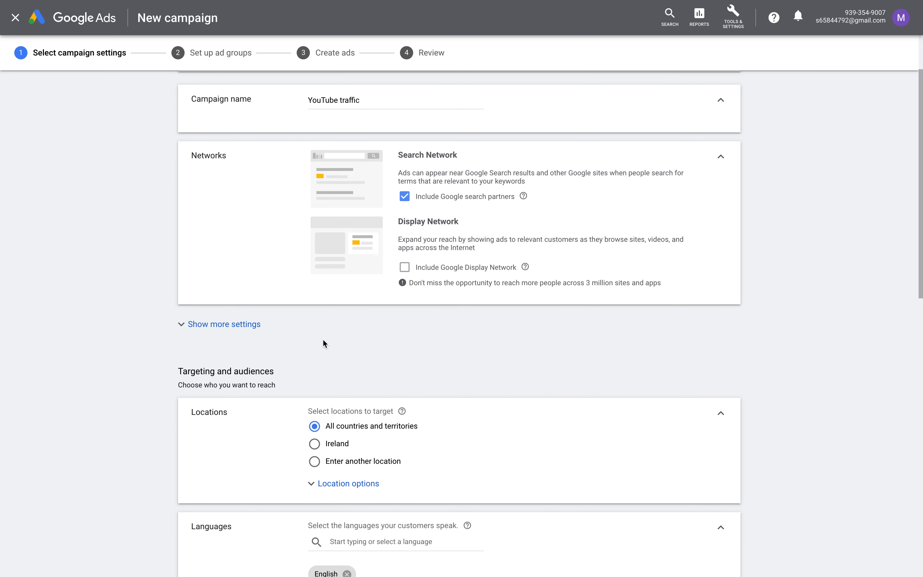
left_click(283, 329)
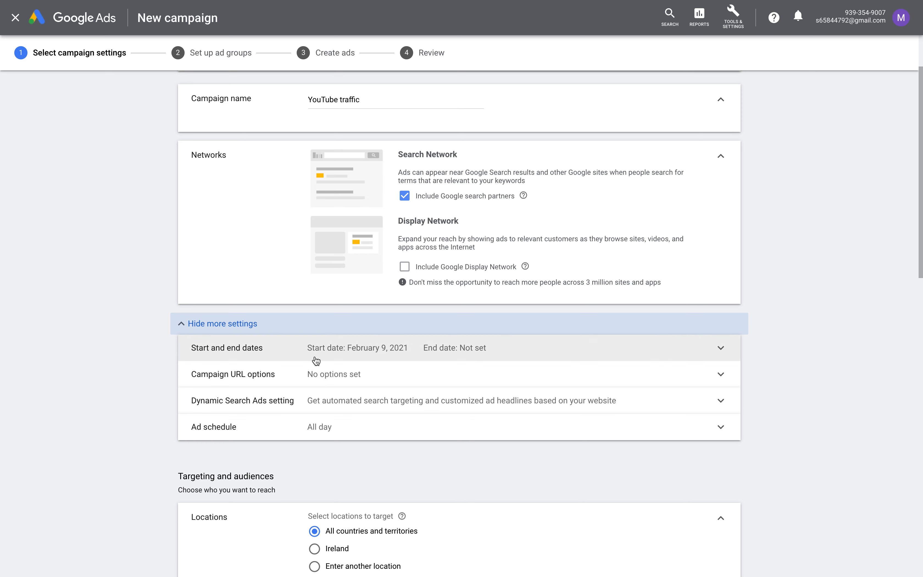
scroll(316, 361, "down", 1)
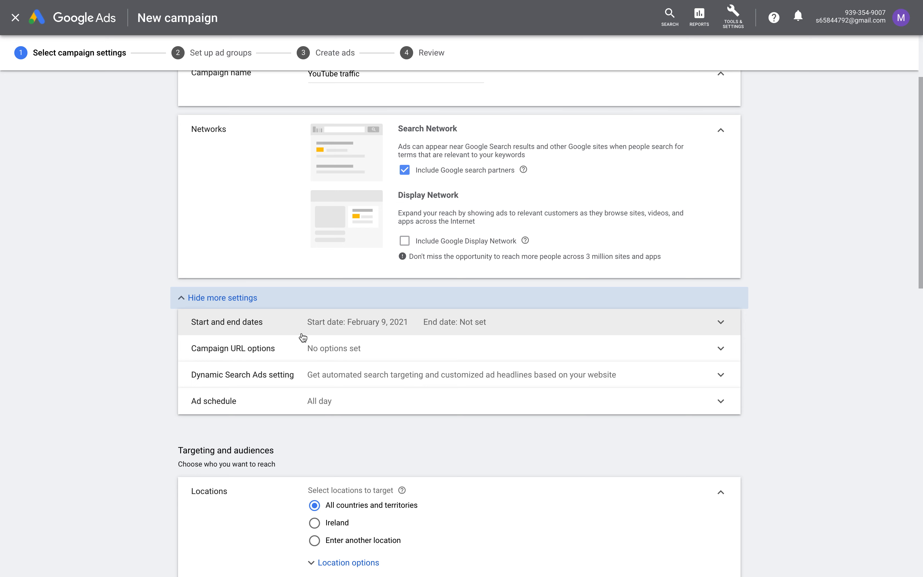
left_click(302, 335)
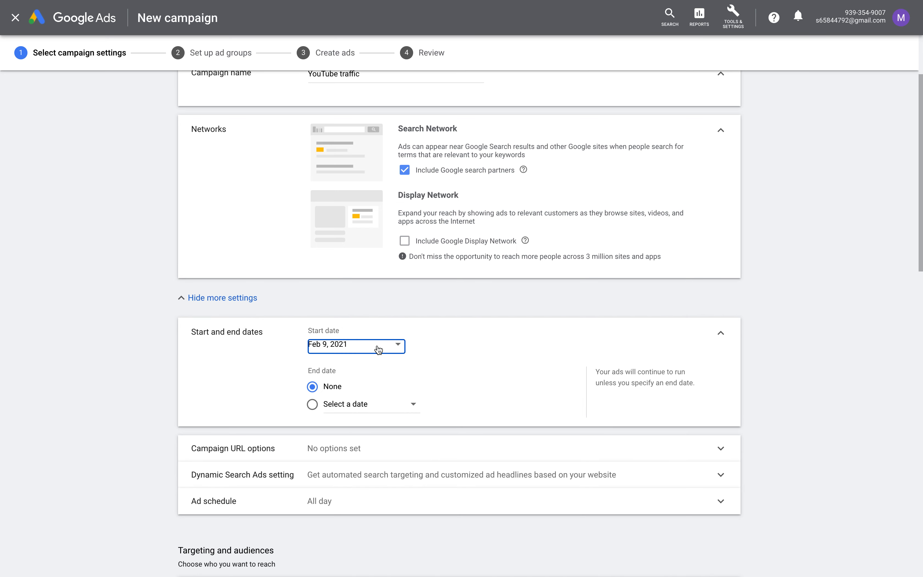
left_click(384, 349)
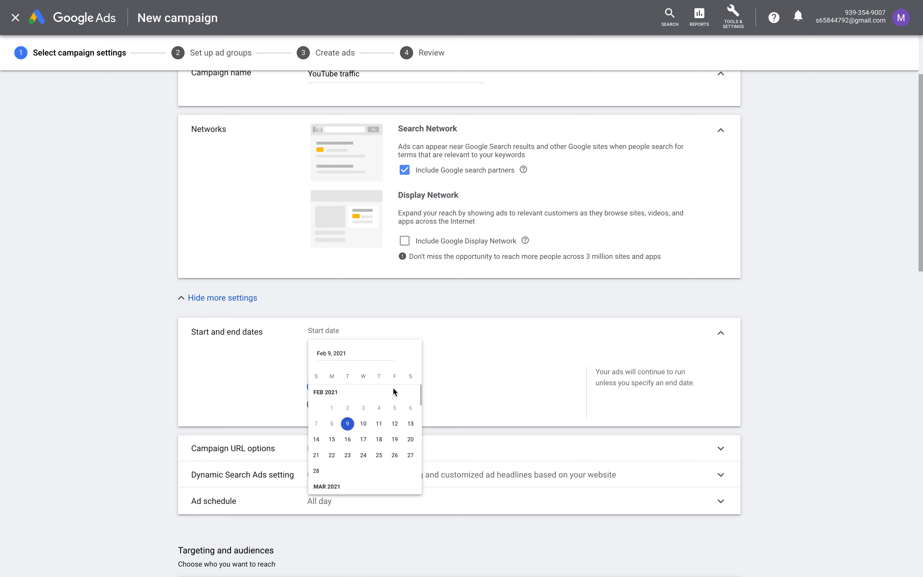
left_click(338, 465)
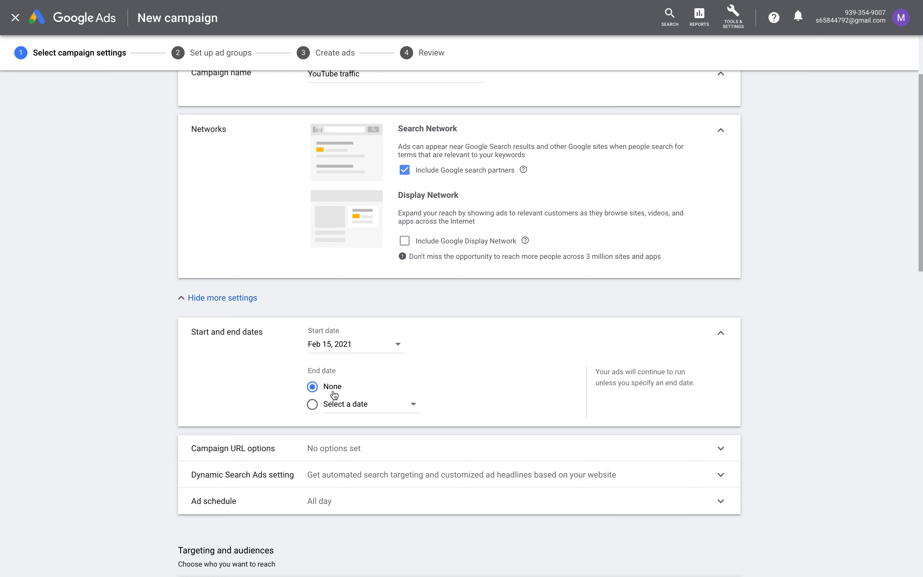
scroll(254, 451, "down", 1)
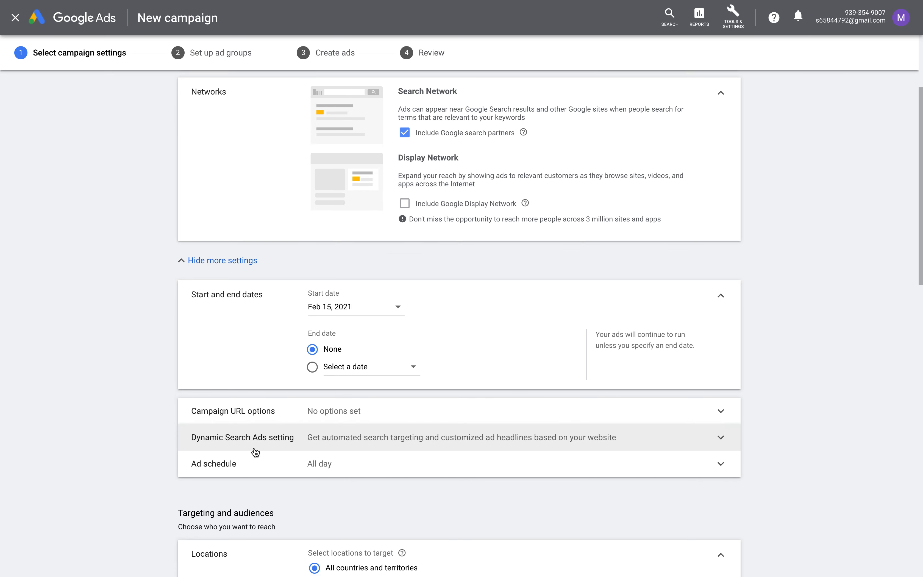
scroll(255, 452, "down", 1)
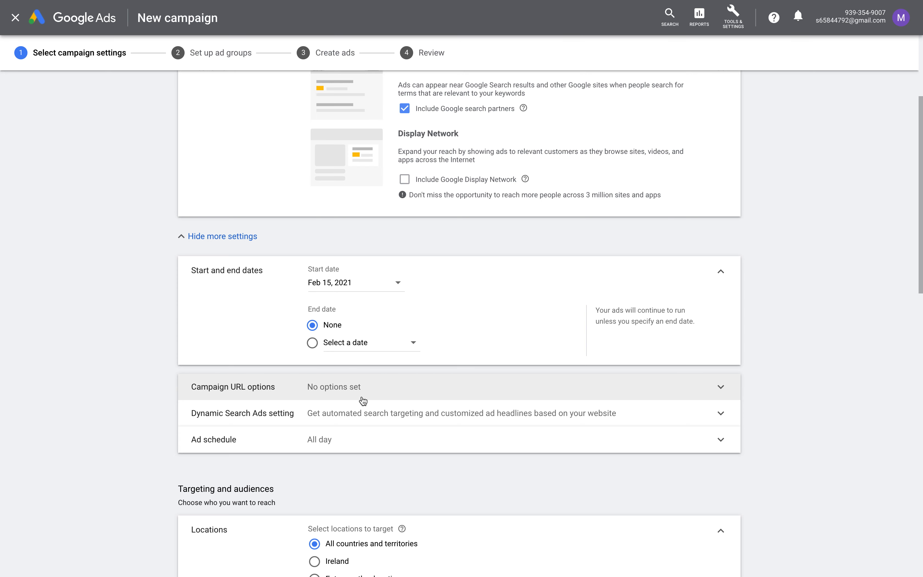
scroll(354, 381, "down", 3)
scroll(363, 398, "down", 2)
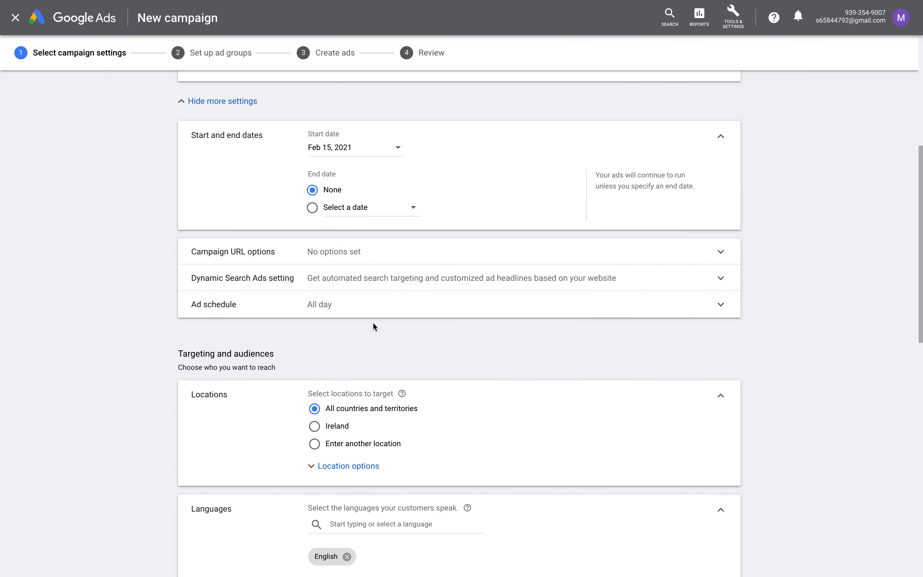
scroll(372, 323, "down", 2)
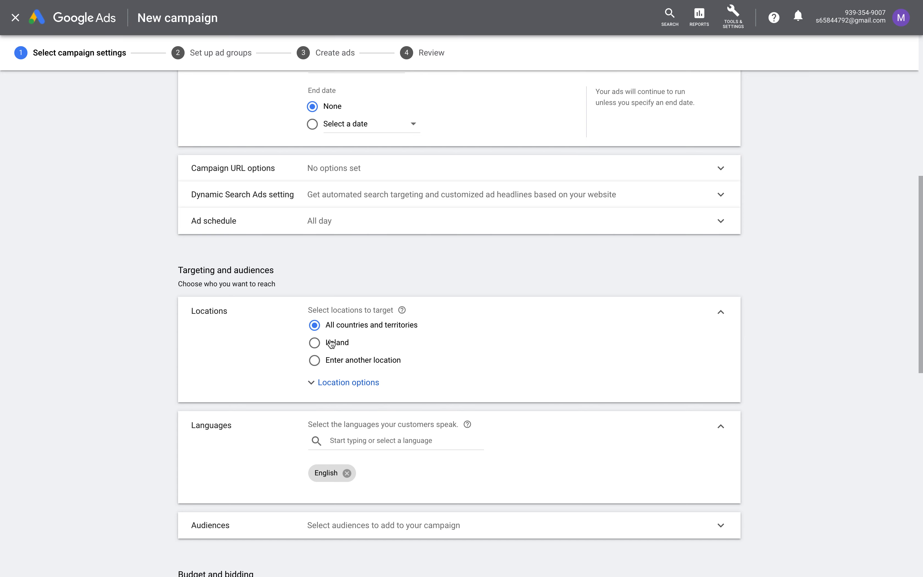
scroll(353, 301, "down", 1)
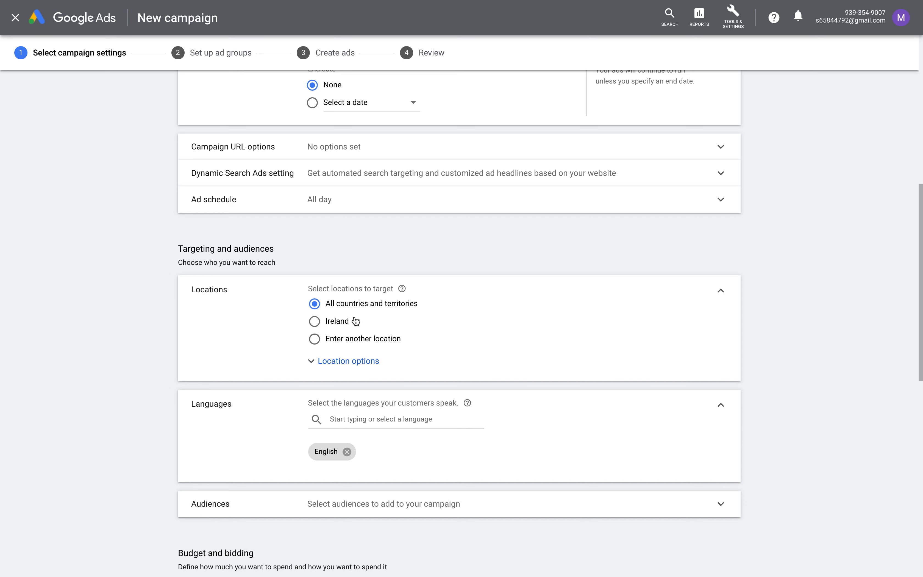
Target the location Berlin, Germany (city) instead of all countries
left_click(363, 364)
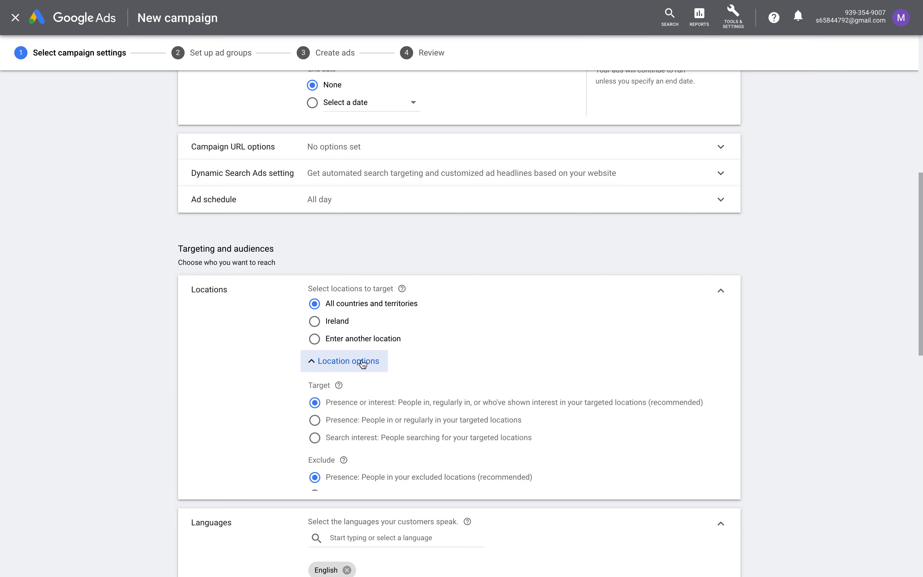
left_click(364, 355)
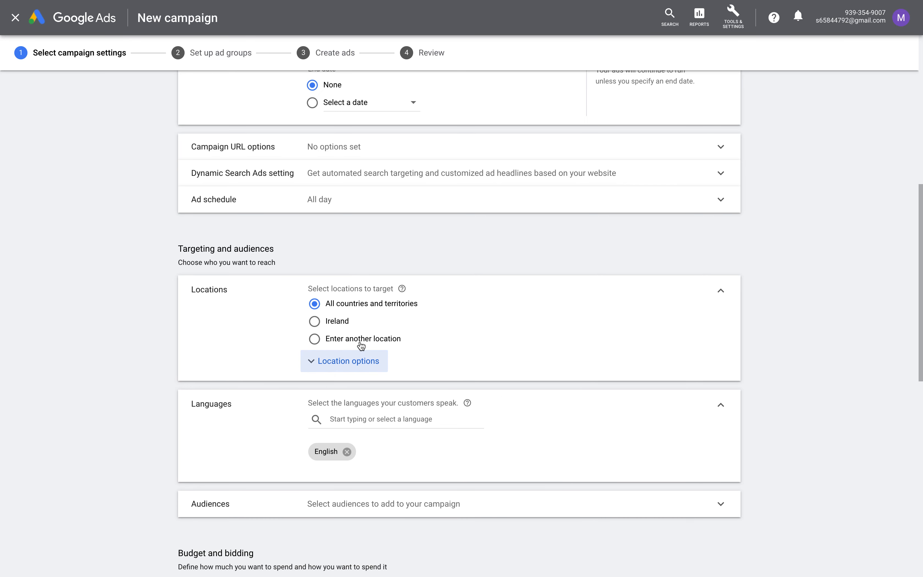
left_click(362, 343)
left_click(371, 365)
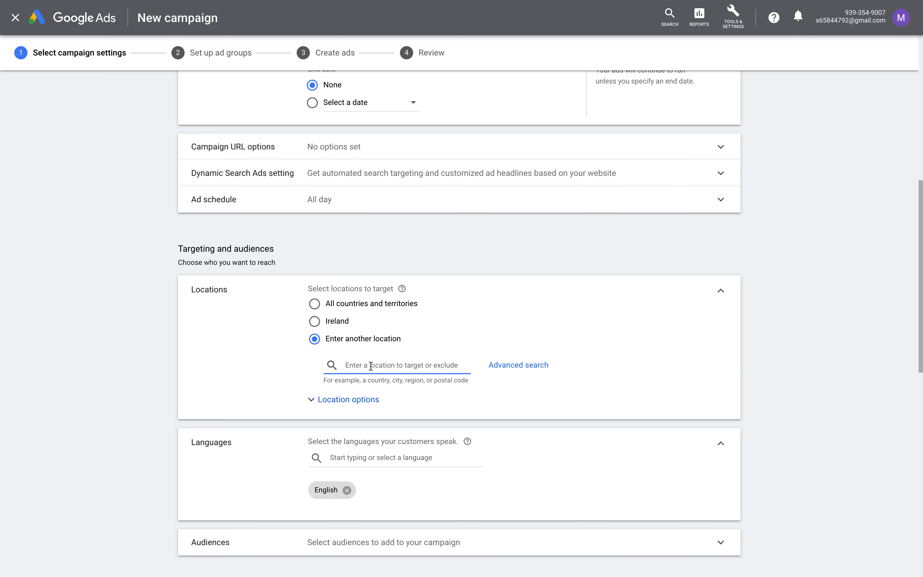
type("ber")
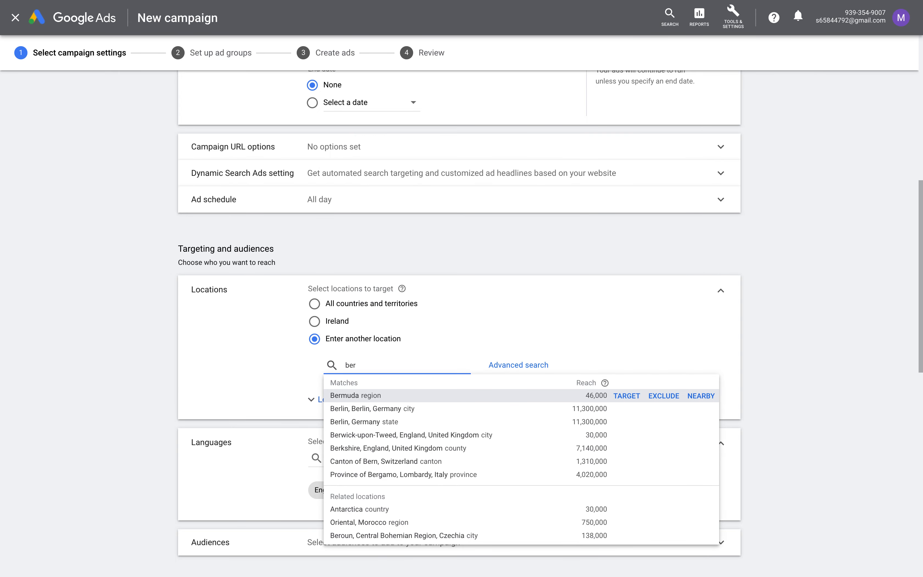
type("li")
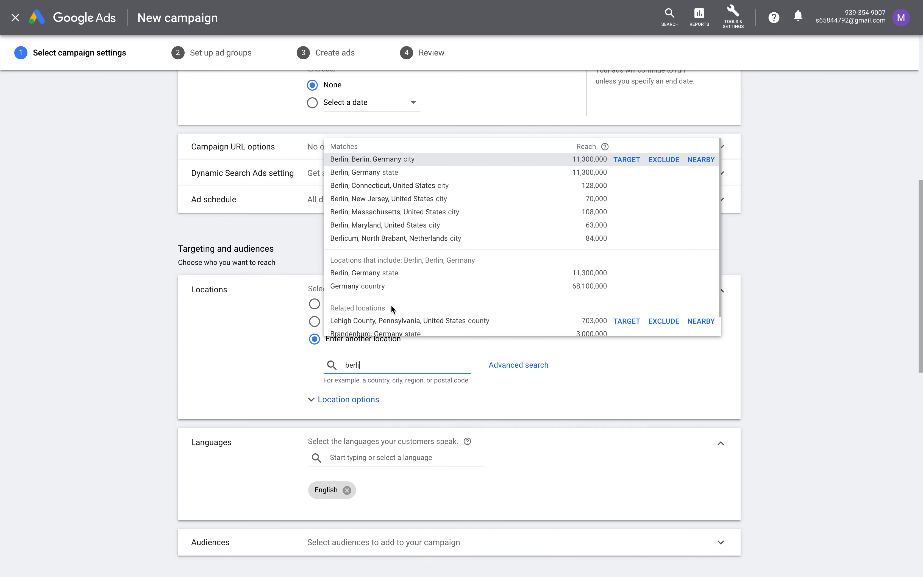
left_click(441, 156)
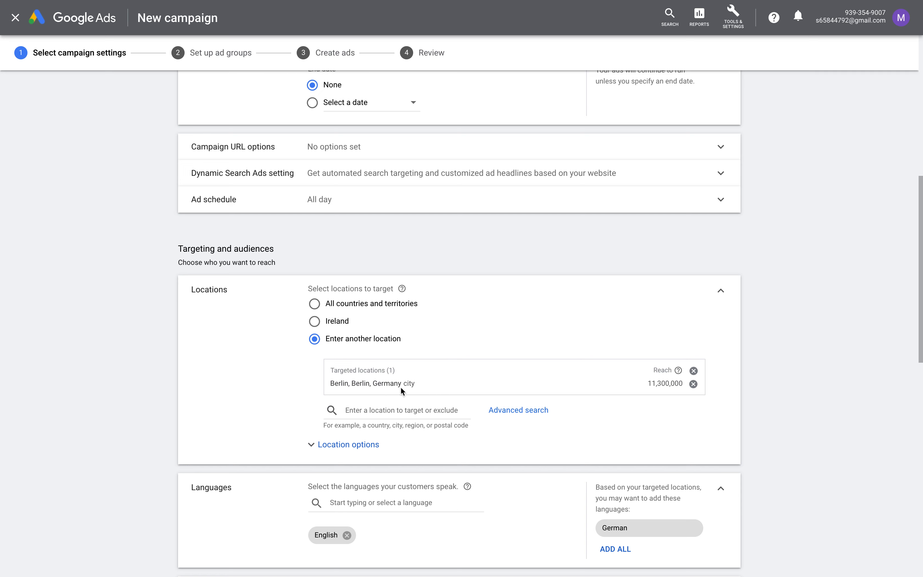
Keep the location target option on Presence or interest after trying presence-only
scroll(381, 387, "down", 2)
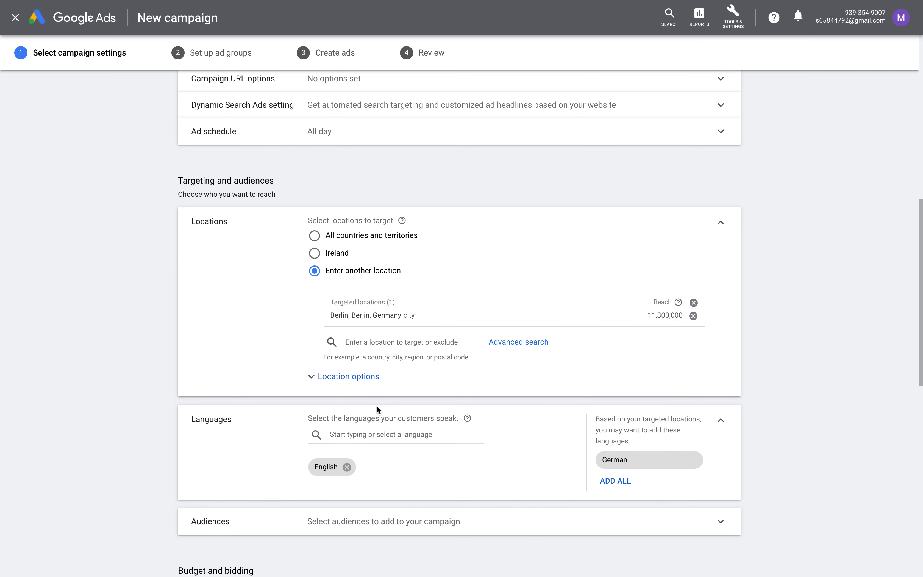
left_click(366, 386)
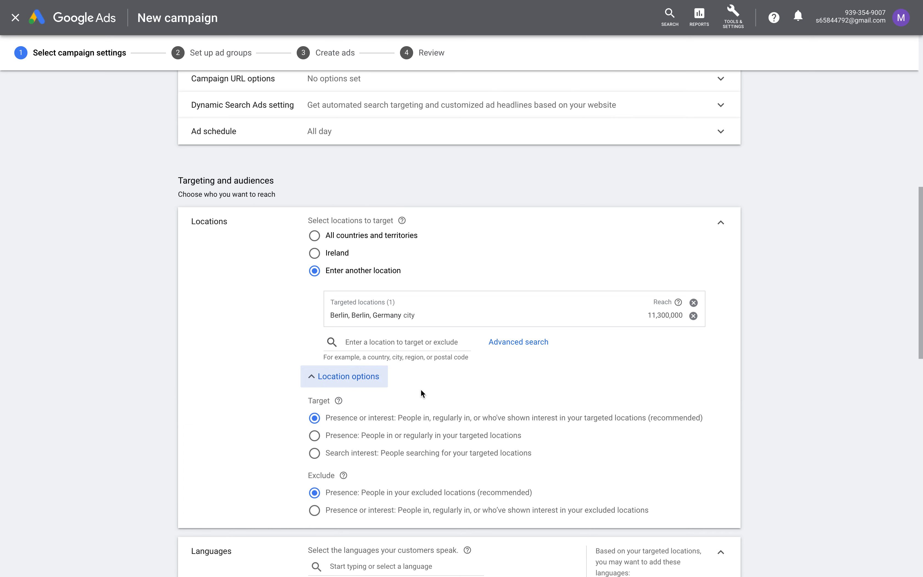
scroll(421, 391, "down", 3)
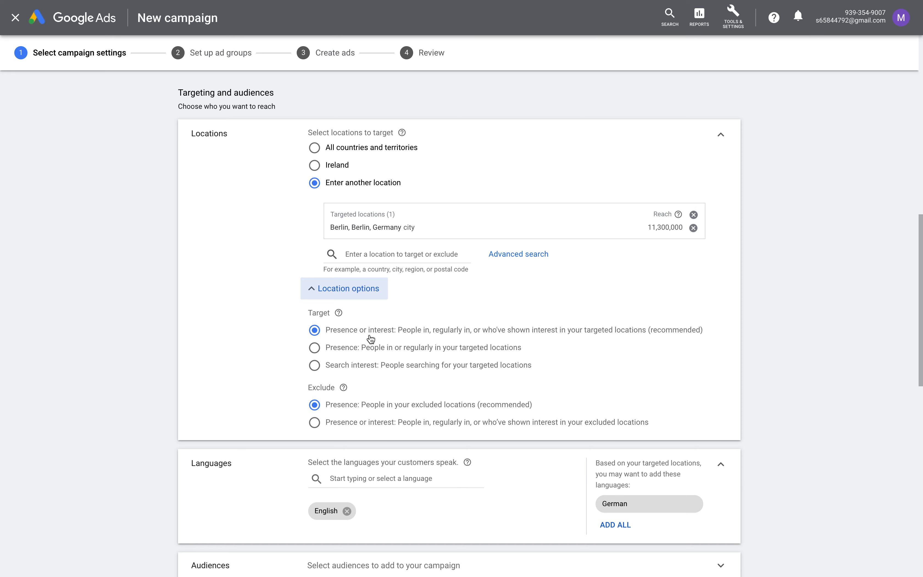
left_click(347, 352)
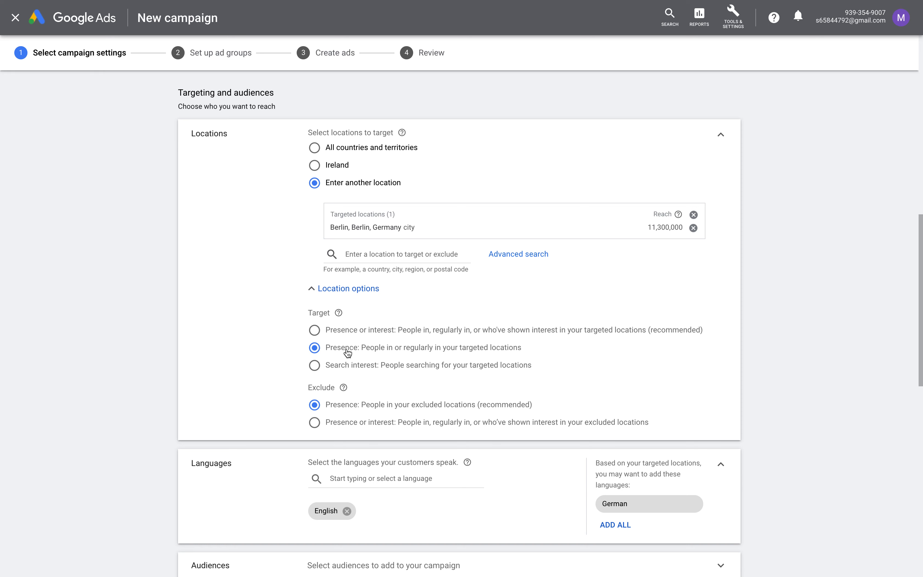
left_click(338, 336)
scroll(328, 337, "down", 1)
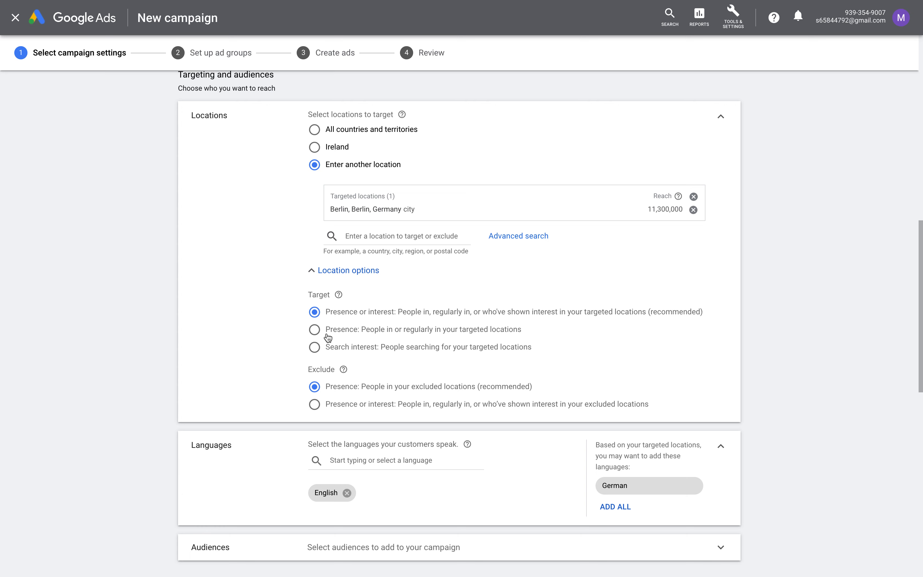
scroll(327, 337, "down", 2)
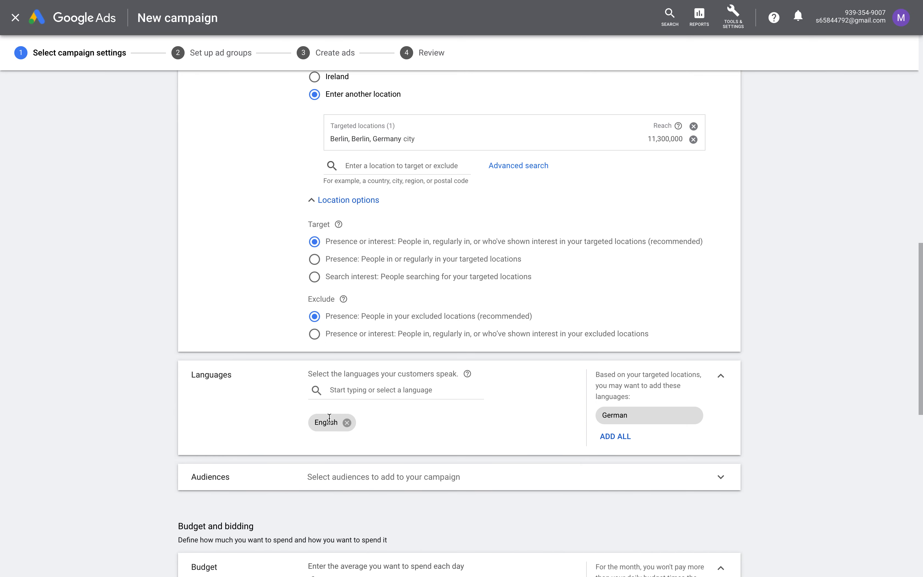
Add German, then switch language targeting to All languages instead of only English
scroll(551, 397, "down", 1)
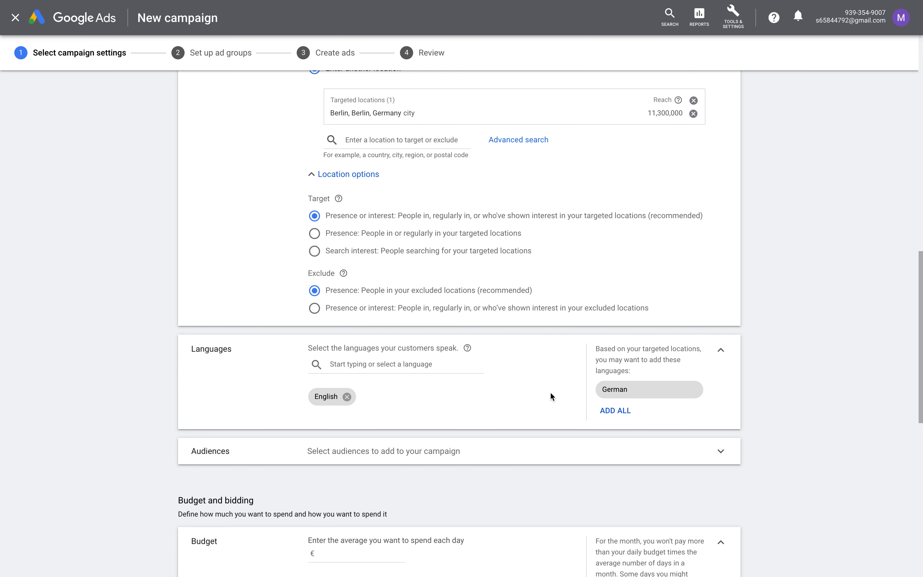
left_click(613, 389)
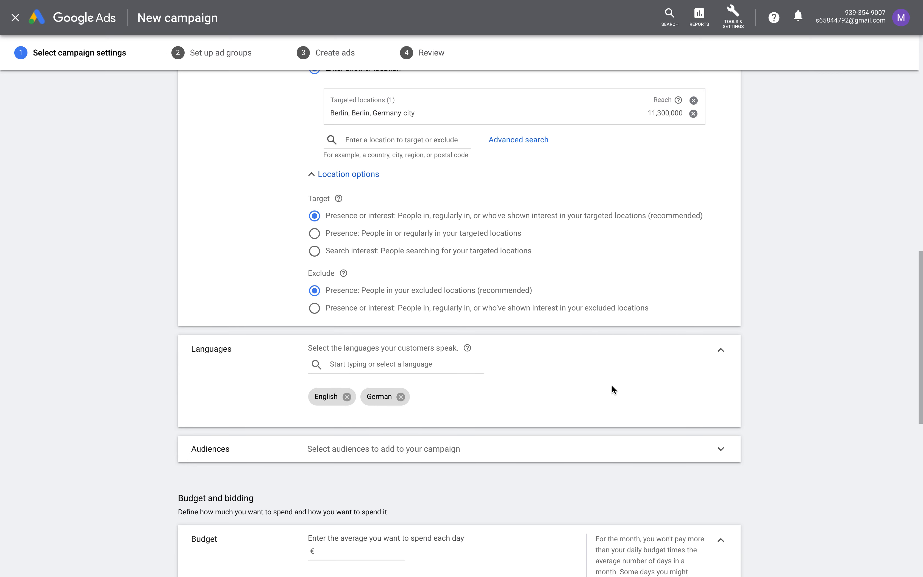
left_click(435, 365)
scroll(419, 314, "down", 10)
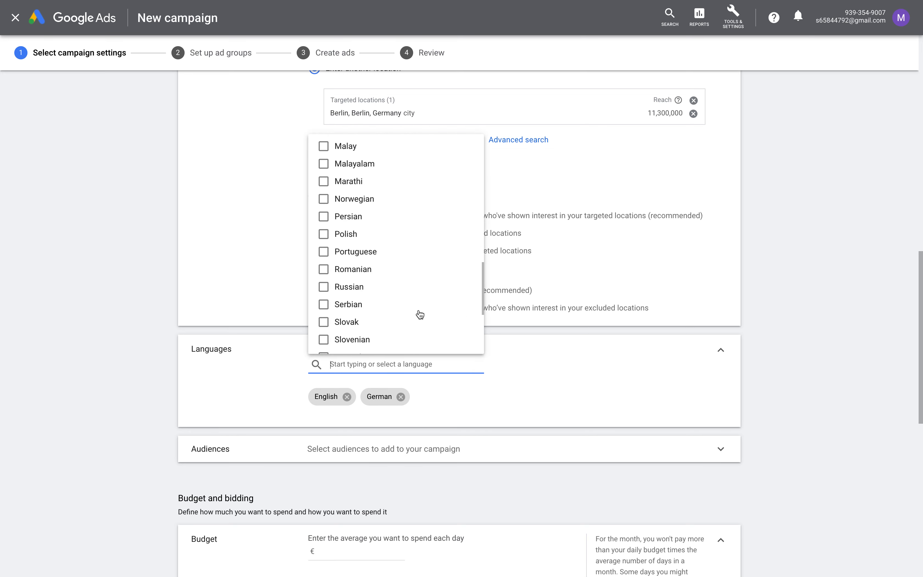
scroll(420, 282, "up", 10)
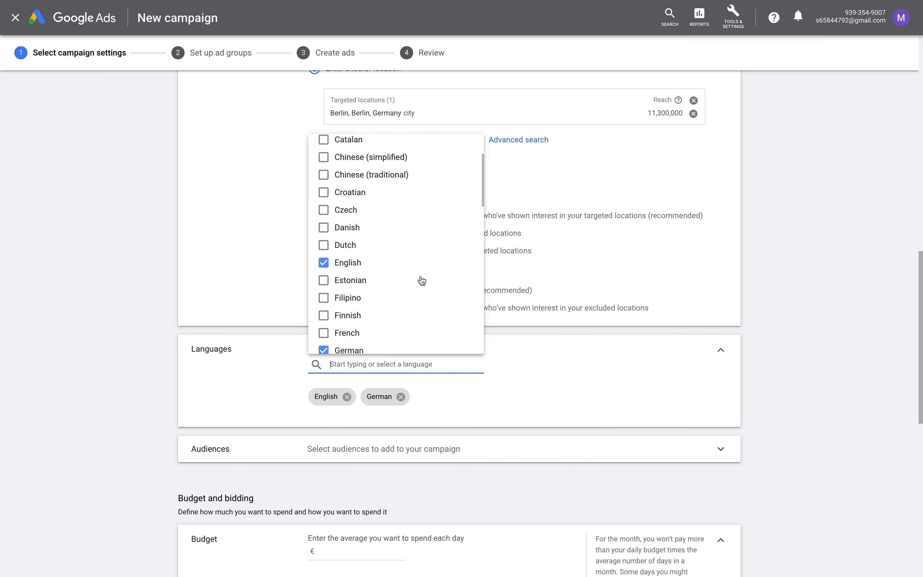
left_click(361, 151)
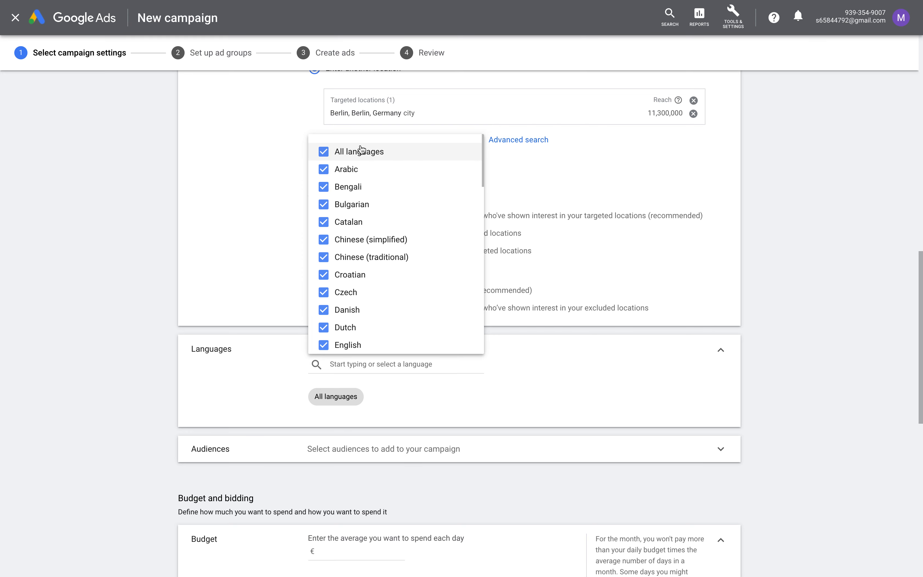
left_click(266, 358)
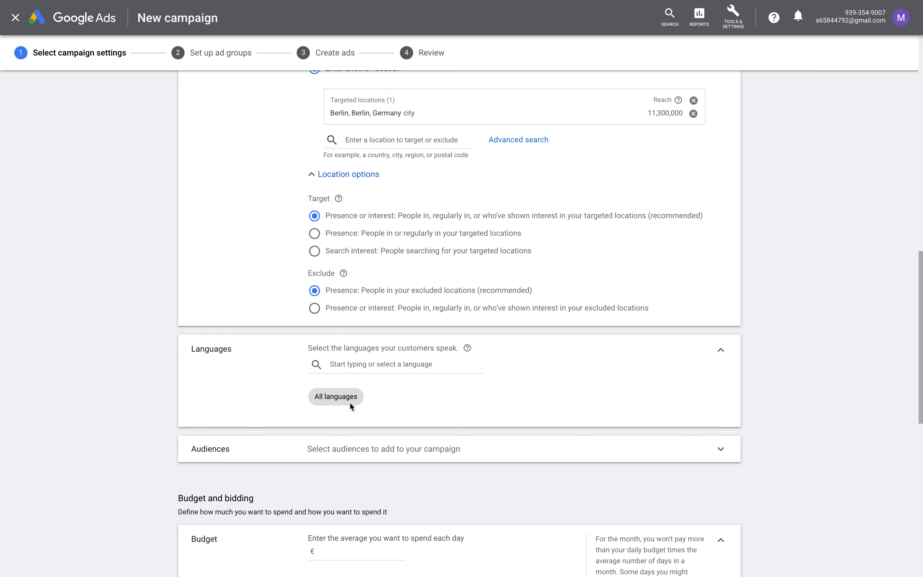
scroll(349, 406, "down", 5)
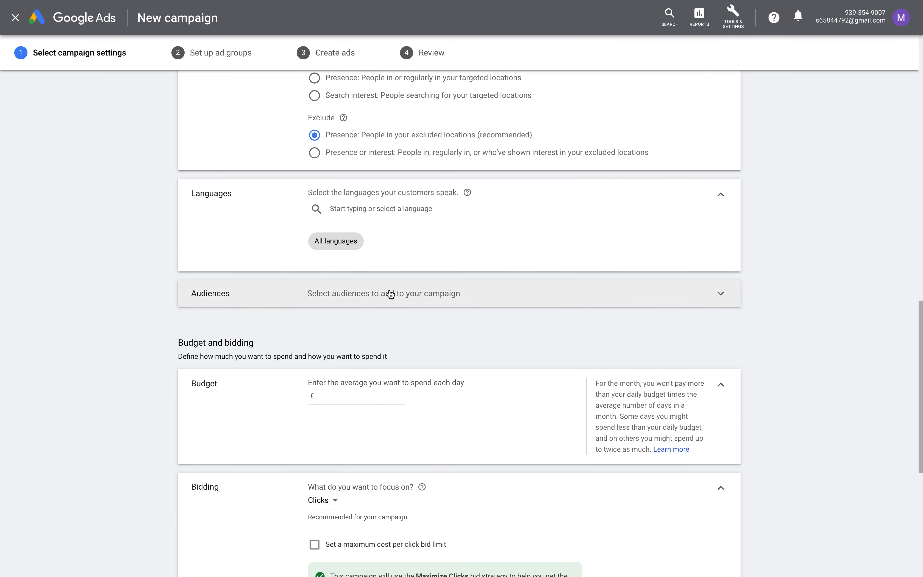
left_click(356, 246)
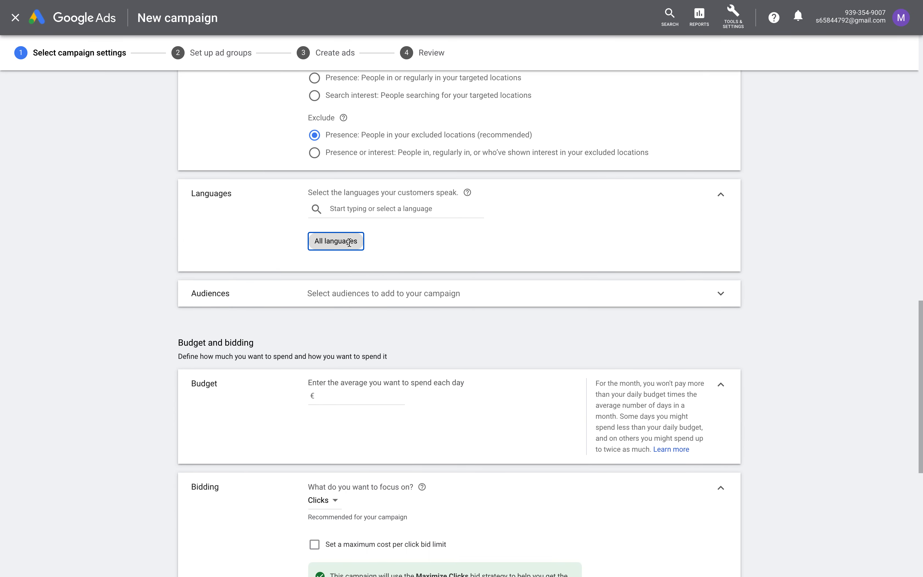
double_click(345, 241)
scroll(345, 241, "down", 2)
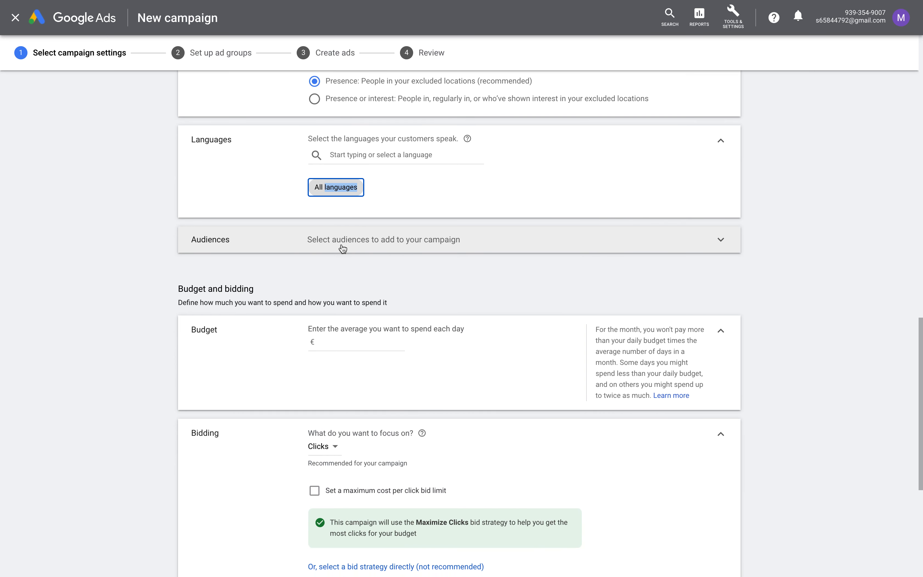
scroll(341, 244, "down", 3)
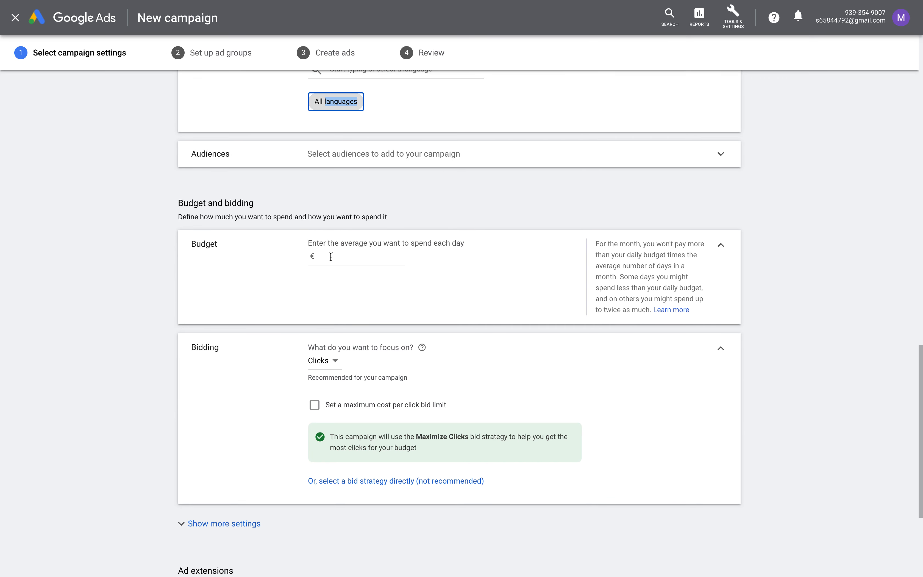
Enter an average daily budget of €10.00 and review the monthly budget limit note
left_click(329, 258)
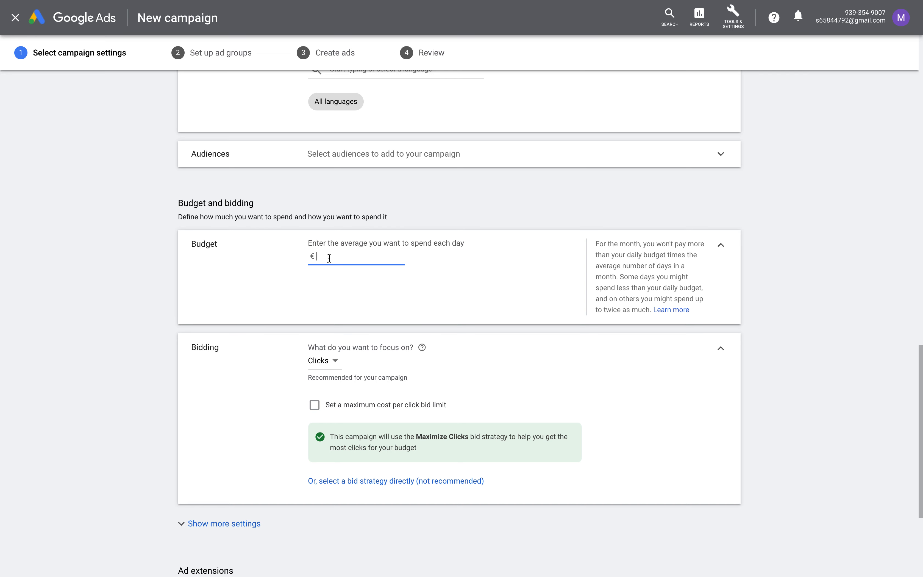
type("10")
left_click(276, 317)
scroll(374, 269, "down", 1)
left_click_drag(598, 218, 692, 254)
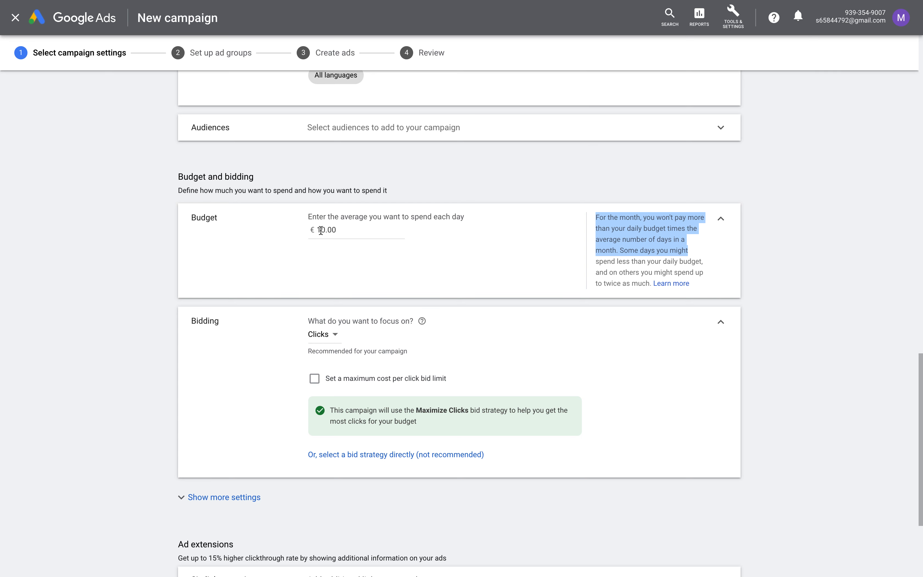
scroll(320, 229, "down", 2)
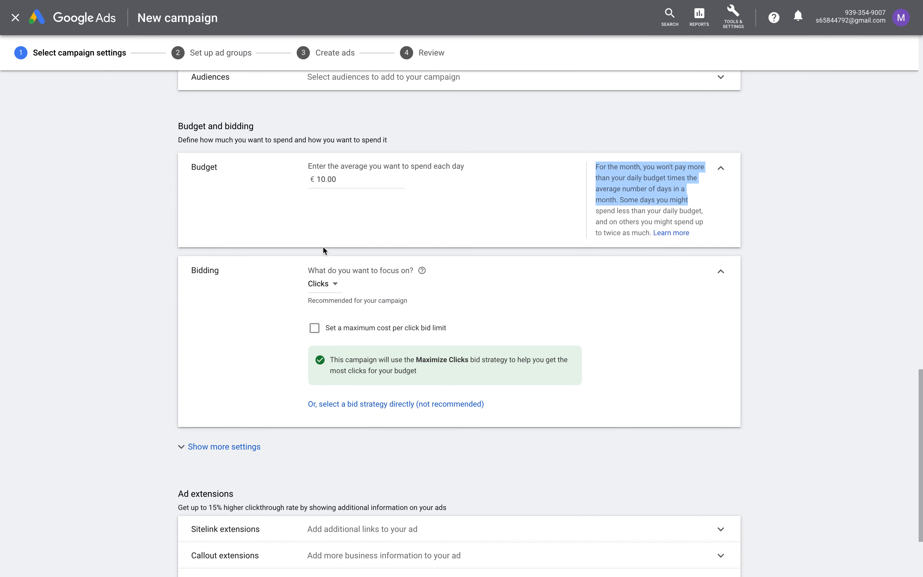
scroll(311, 270, "down", 1)
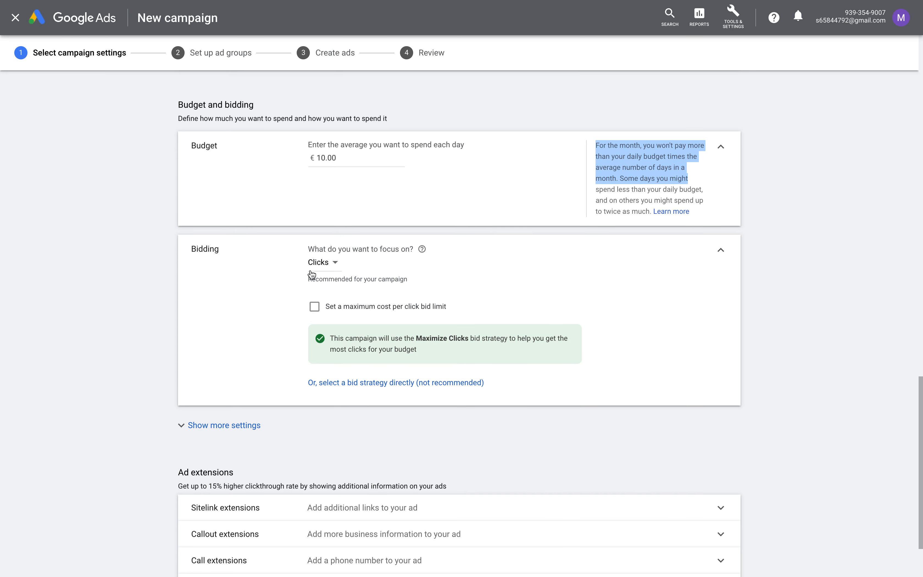
Keep Clicks as the bidding focus
left_click(317, 259)
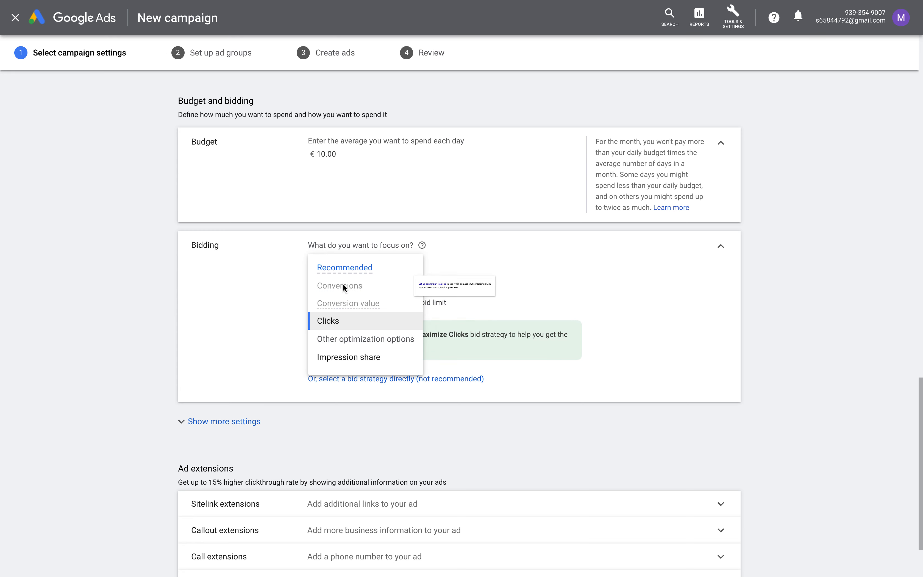
mouse_move(343, 284)
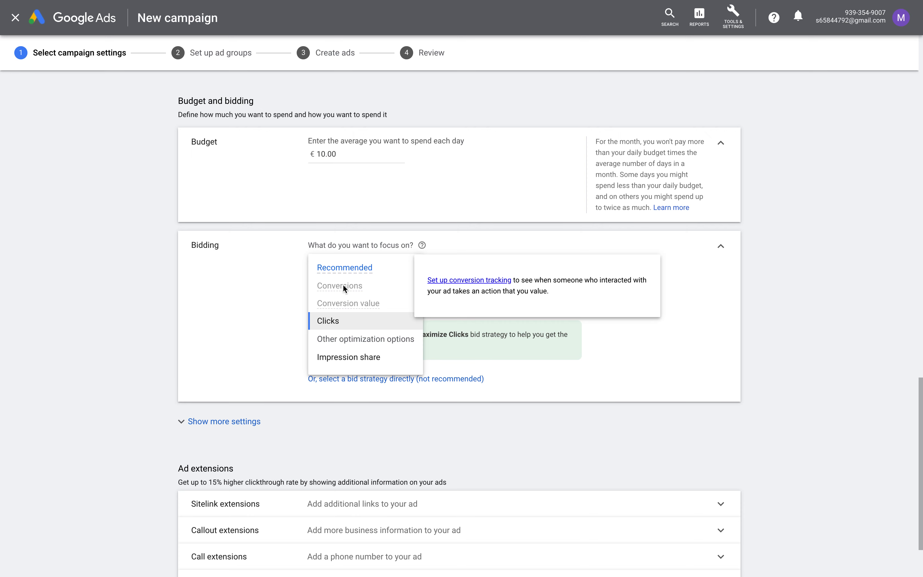
left_click(343, 325)
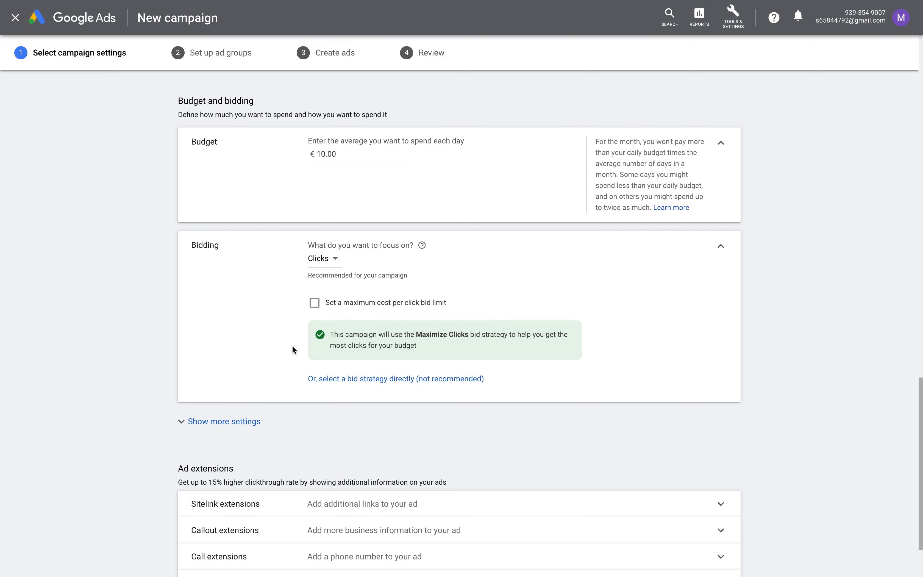
Turn on a maximum cost-per-click bid limit of €1
scroll(292, 349, "down", 2)
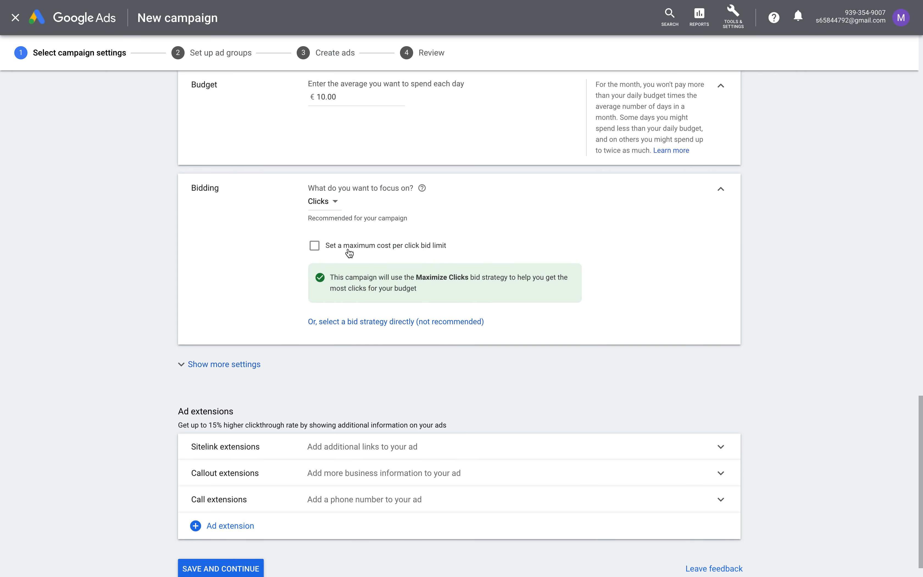
left_click(350, 250)
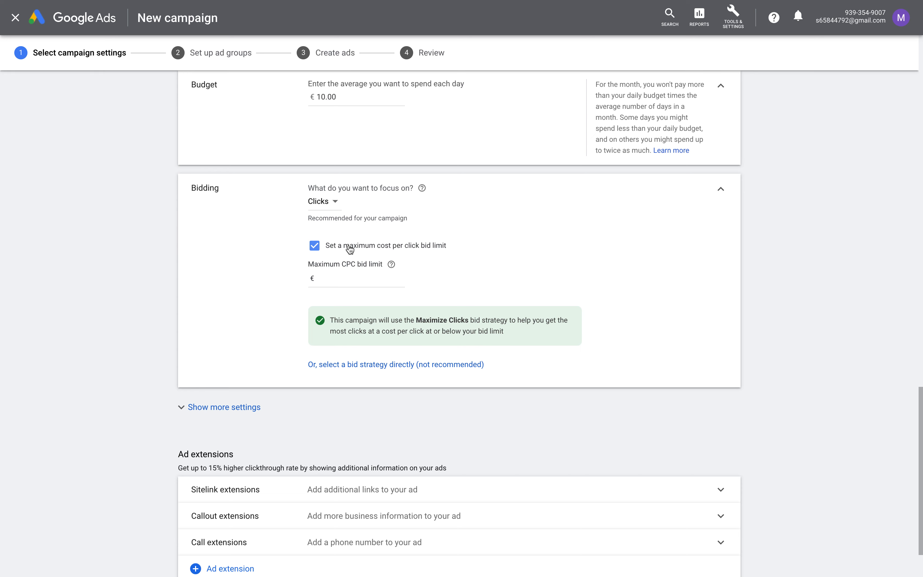
left_click(364, 278)
type("1")
scroll(458, 325, "down", 2)
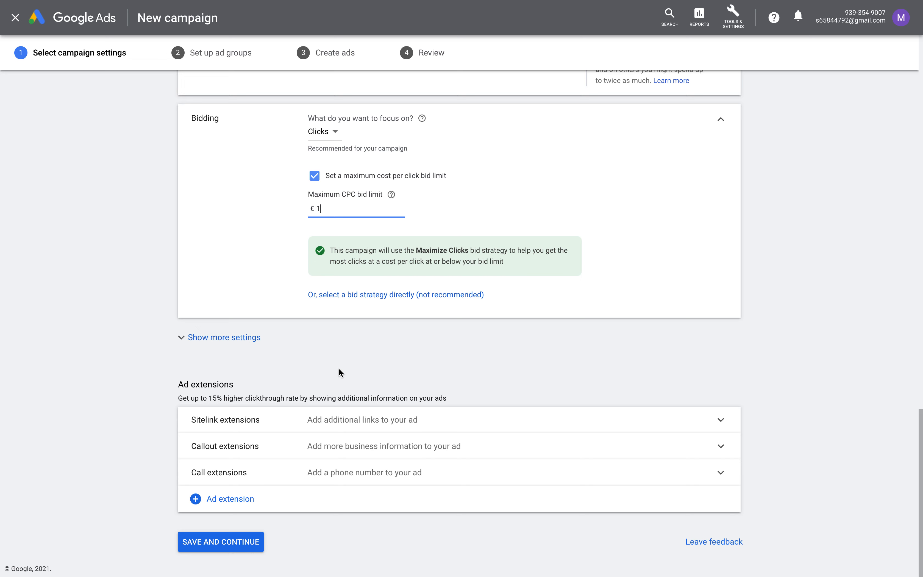
Save the campaign settings and leave the new keywords guide
left_click(248, 543)
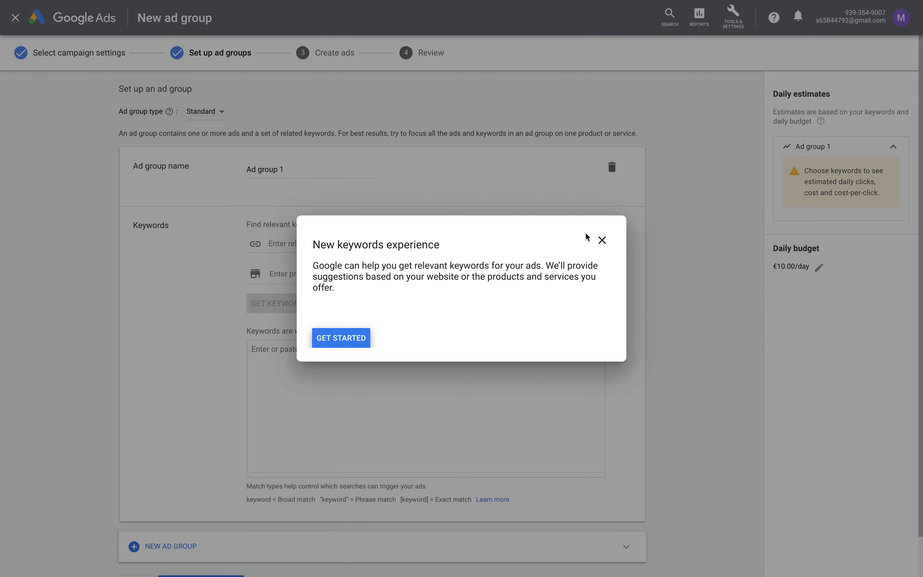
left_click(602, 240)
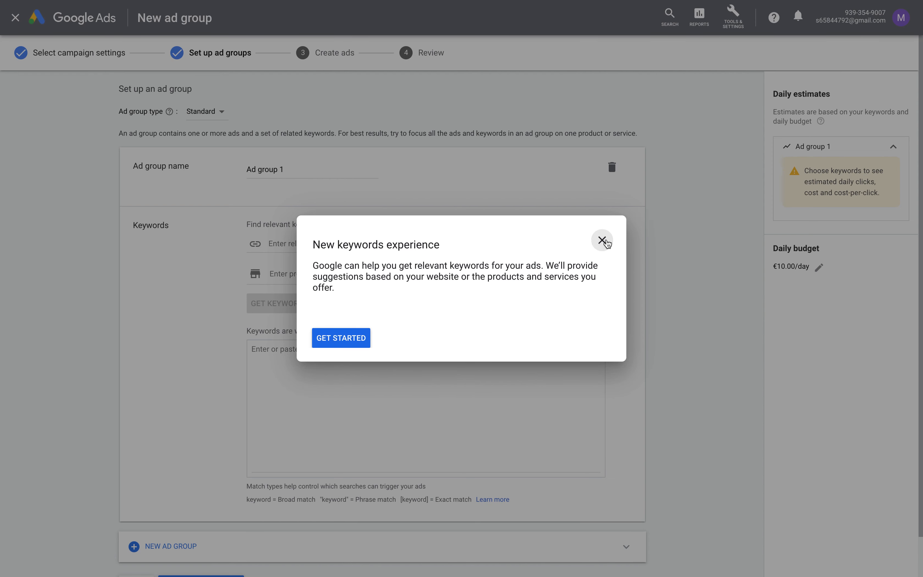
left_click(521, 310)
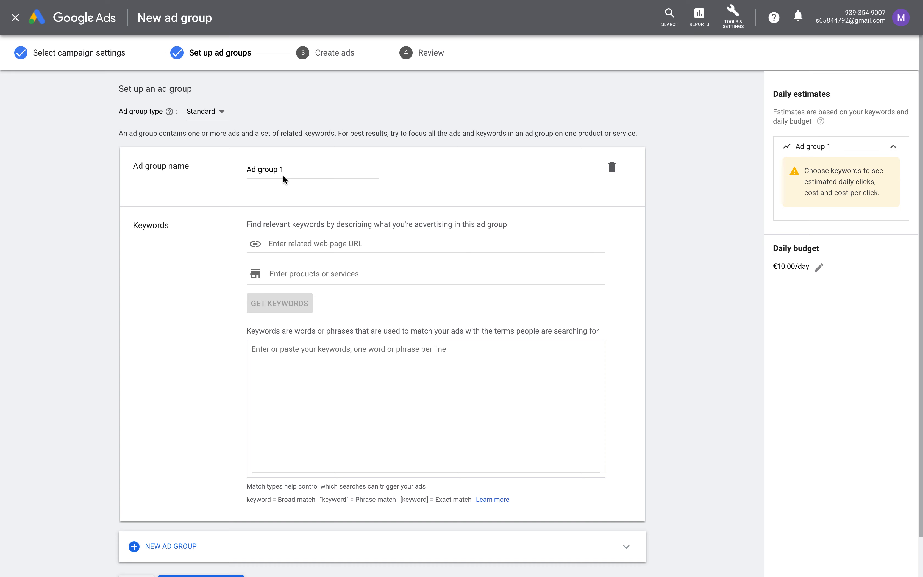
left_click(298, 239)
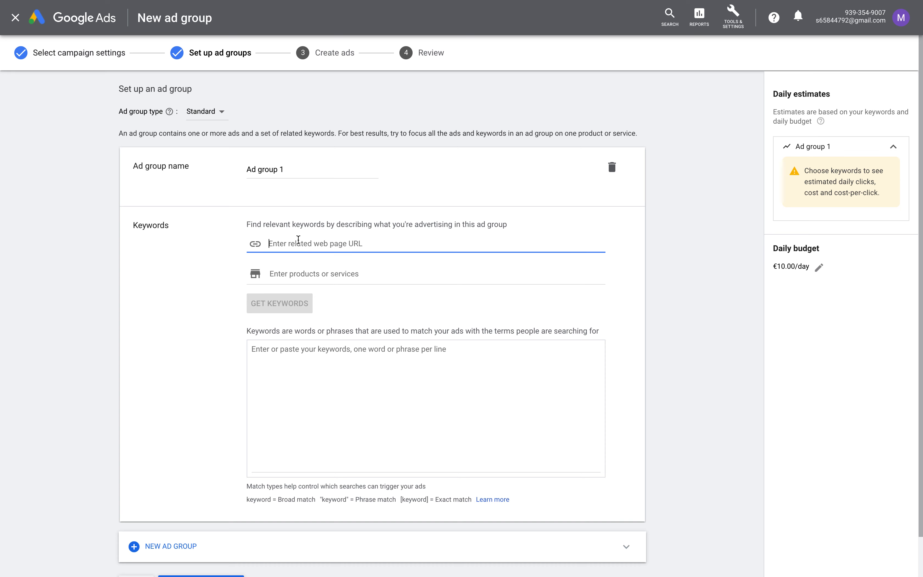
Enter the keyword 'google analytics training' for Ad group 1 and review the match-type notes
left_click(329, 377)
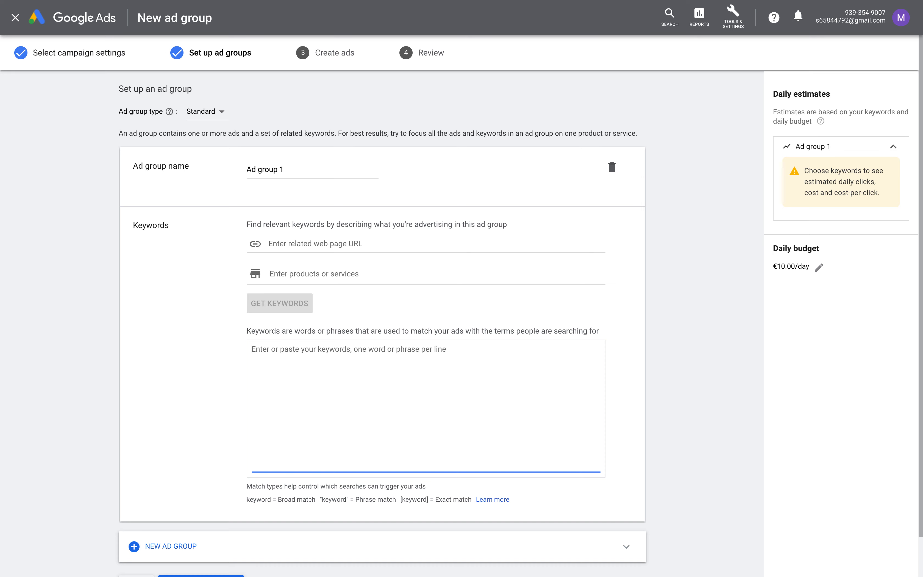
type("google an")
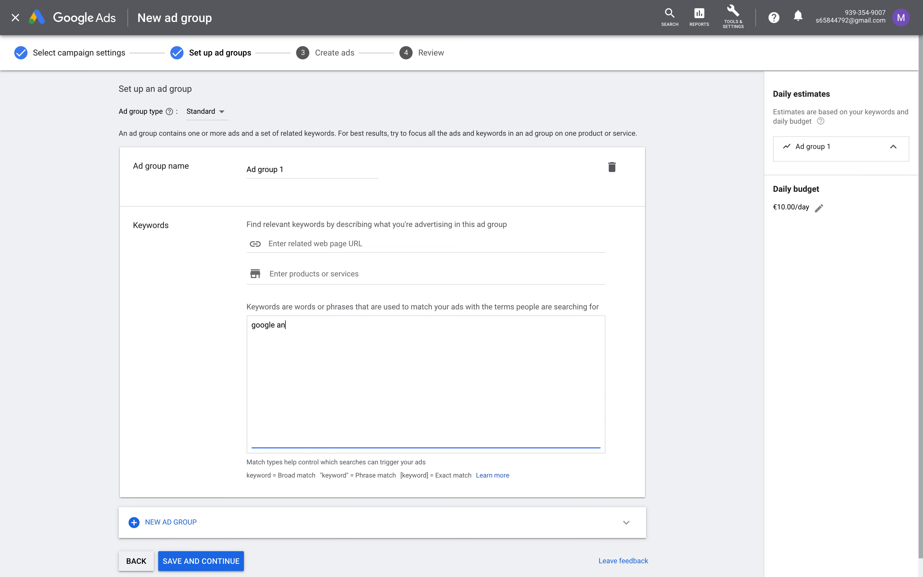
type("alytics training")
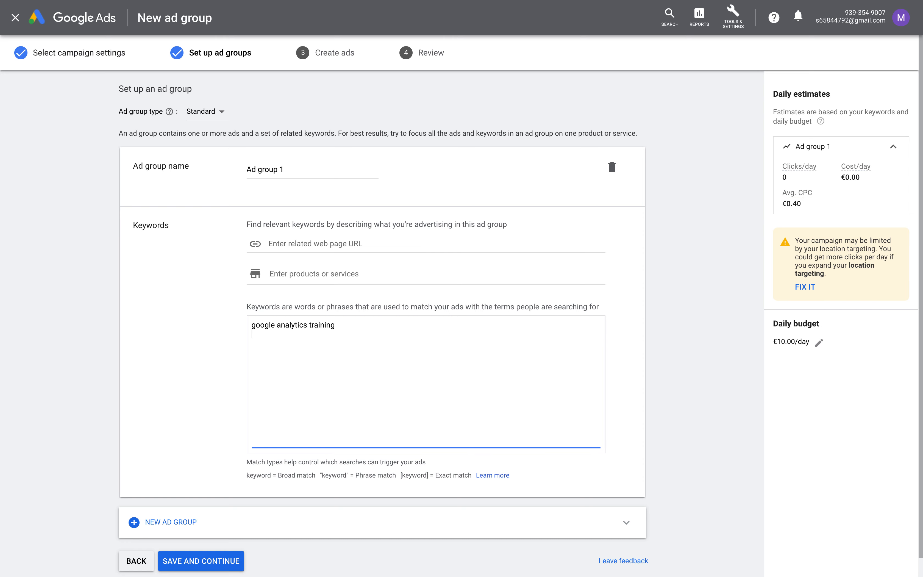
key("Return")
scroll(263, 412, "down", 1)
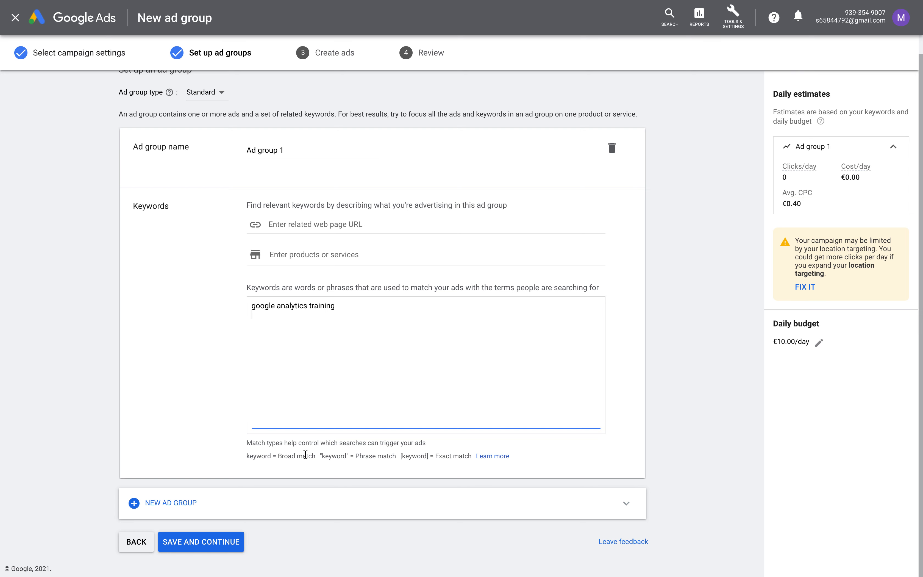
left_click_drag(251, 457, 502, 462)
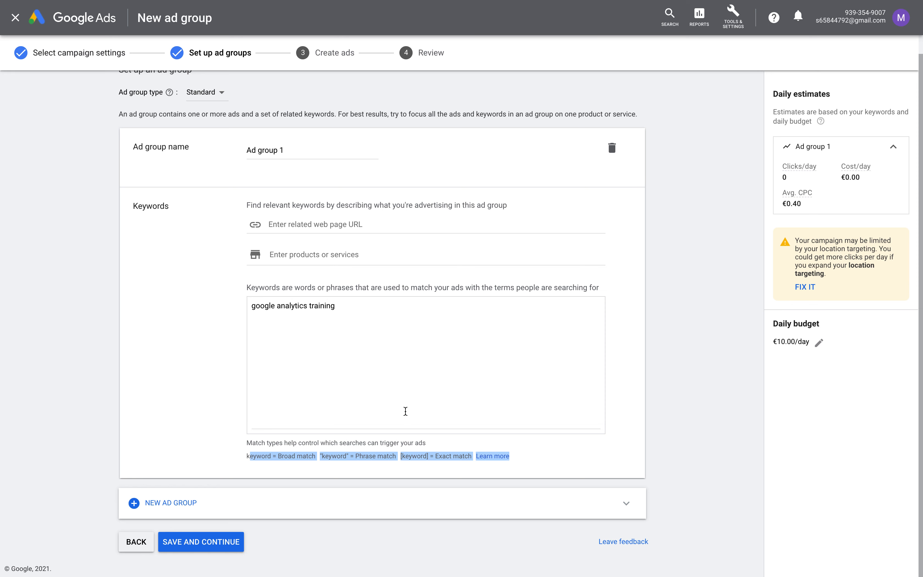
Add "google analytics training" (phrase) and [google analytics training] (exact) as new keyword lines
left_click(389, 416)
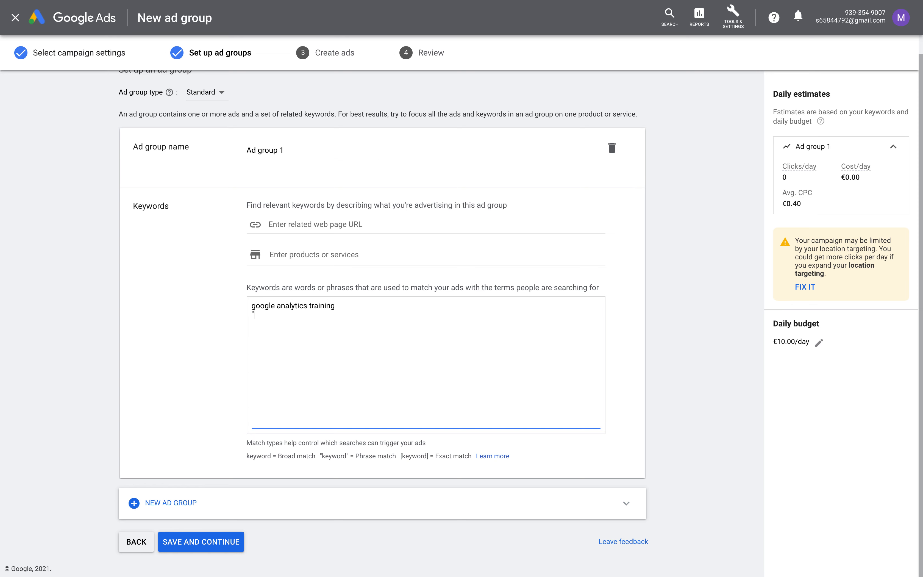
type("\"google analytics training")
left_click(352, 315)
key("Return")
type("[]google analytics training")
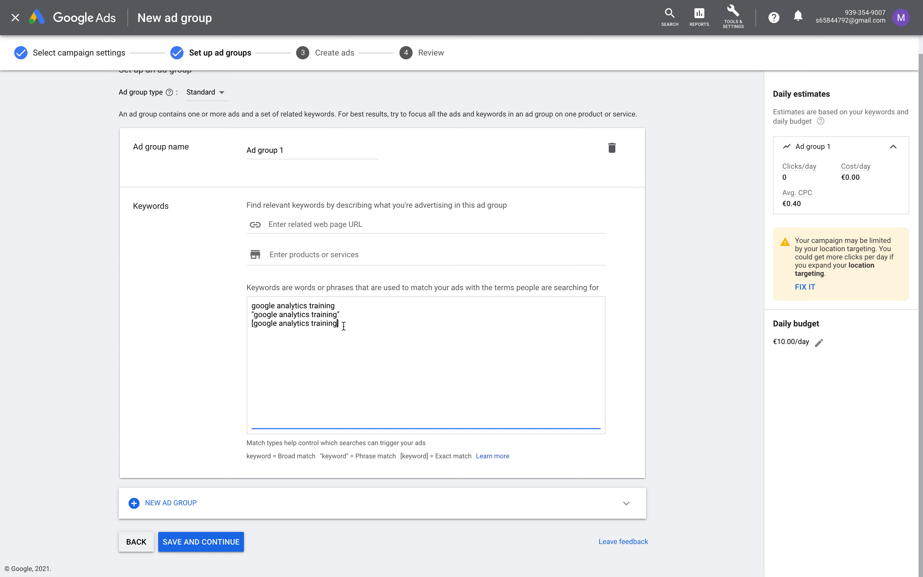
left_click_drag(344, 322, 252, 323)
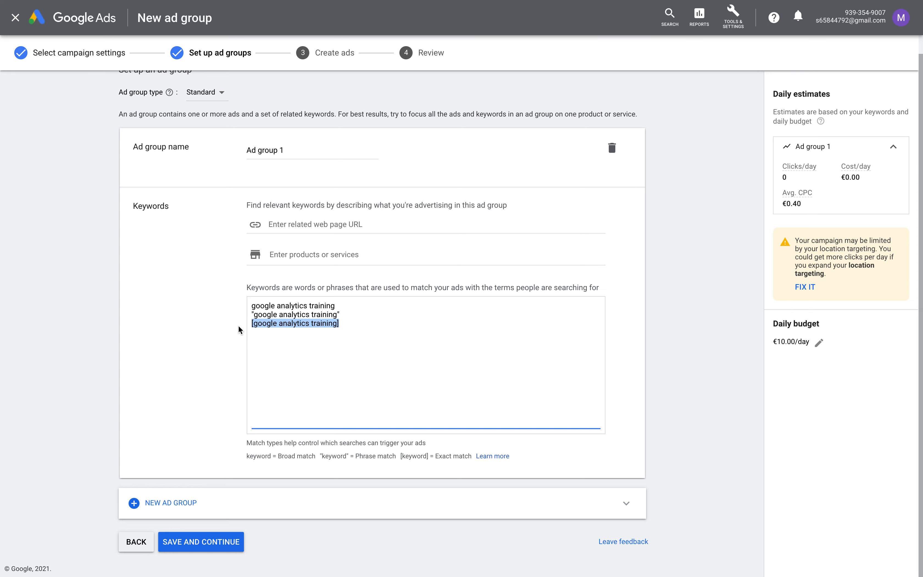
left_click_drag(238, 326, 254, 324)
left_click(357, 324)
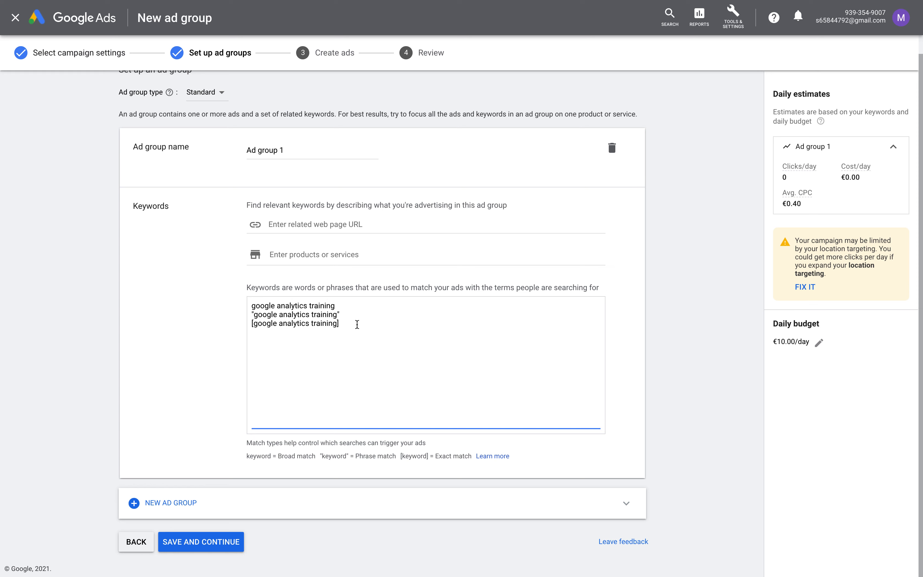
key("Return")
Enter +google +analytics +training on the fourth keyword line
type("+google +analytics +training")
Add -free as a negative keyword on a new line
left_click(341, 314)
left_click_drag(341, 313, 250, 315)
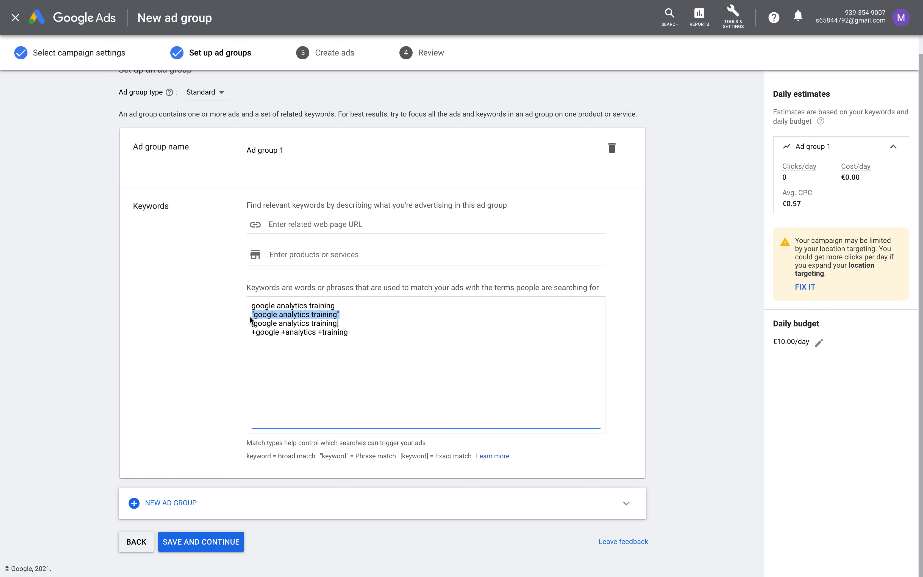
left_click(374, 334)
key("Return")
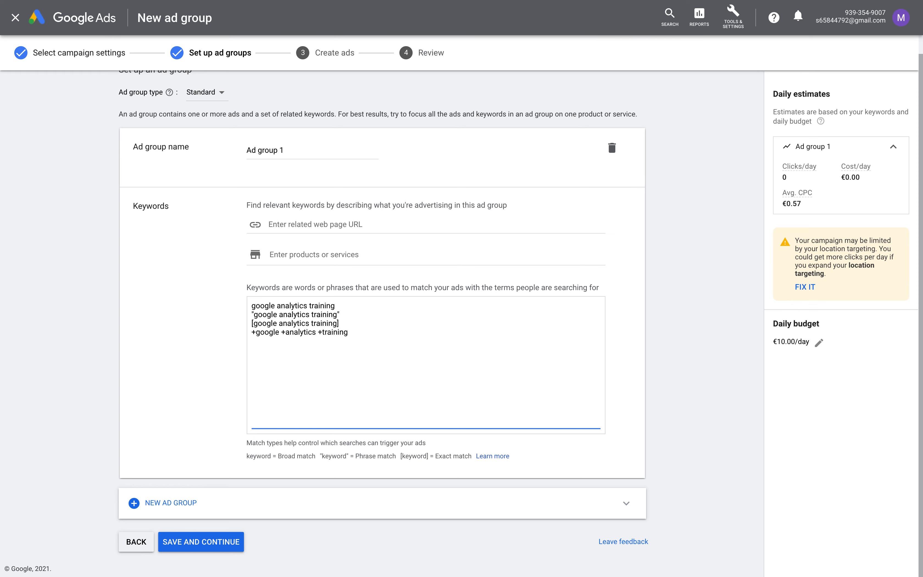
key("BackSpace")
type("-free")
Delete the first three keyword variants, keeping +google +analytics +training, and save the ad group
left_click_drag(348, 323, 222, 285)
key("BackSpace")
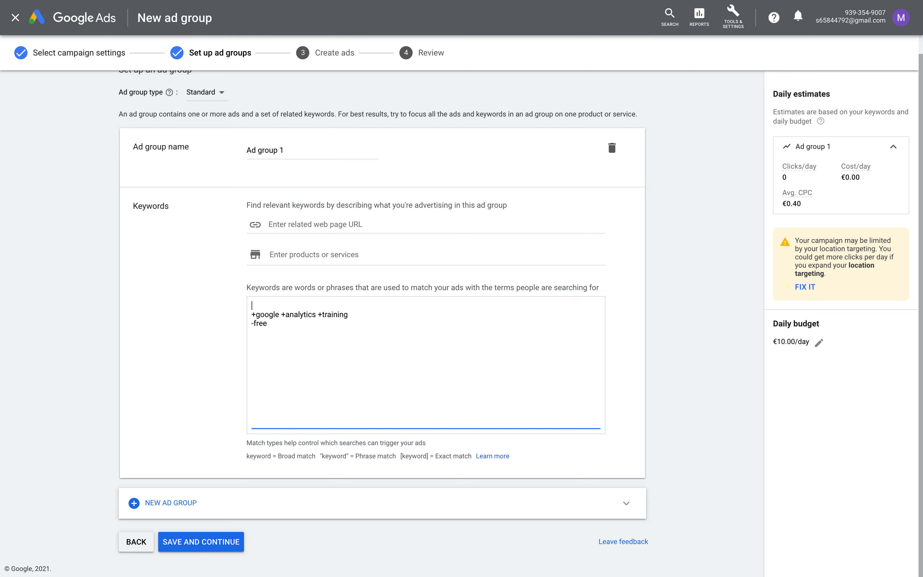
key("Delete")
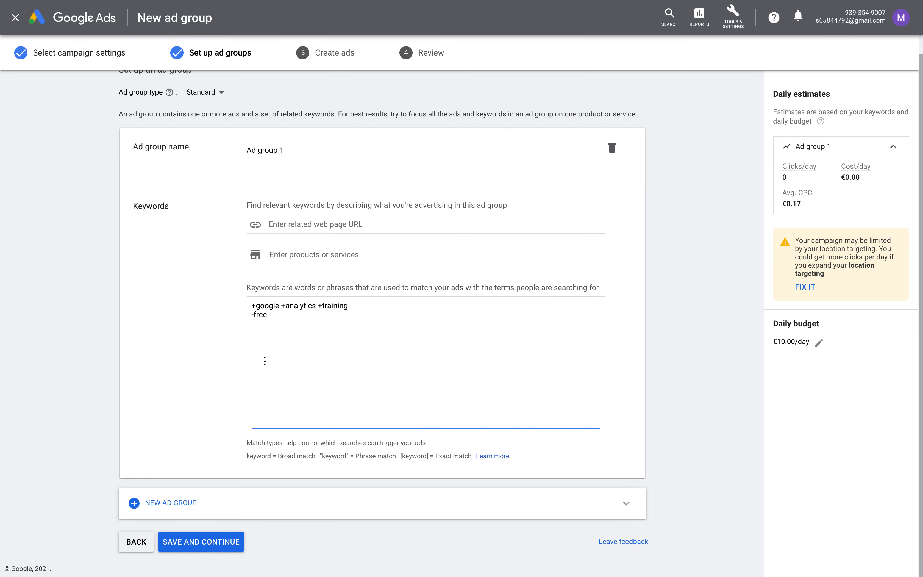
left_click(224, 525)
left_click(238, 540)
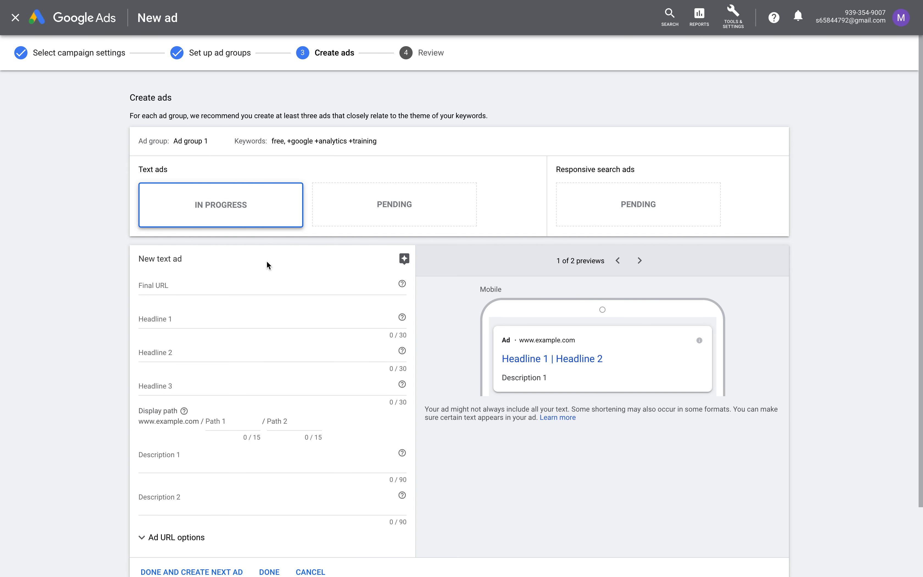
Enter youtube.com as the ad's final URL and review the HTTPS advice
scroll(258, 277, "down", 1)
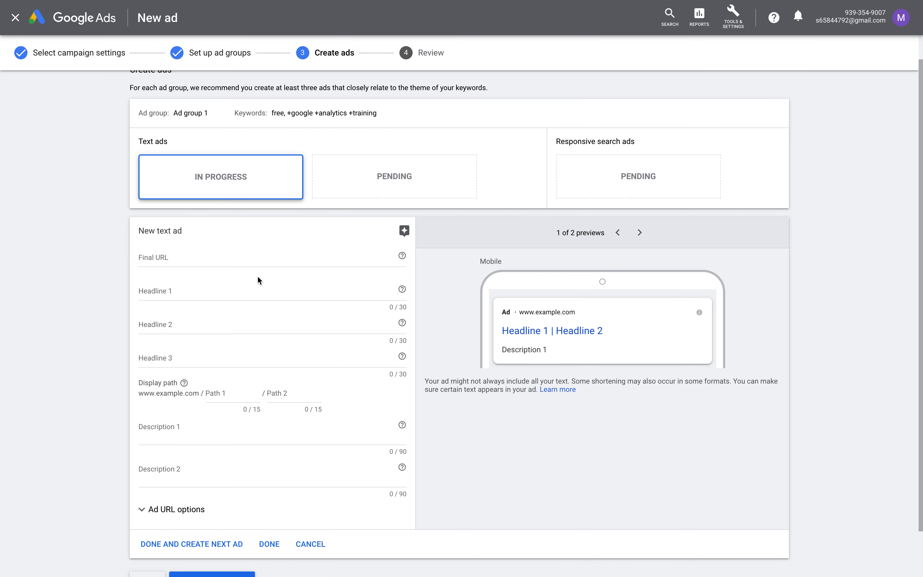
left_click(230, 257)
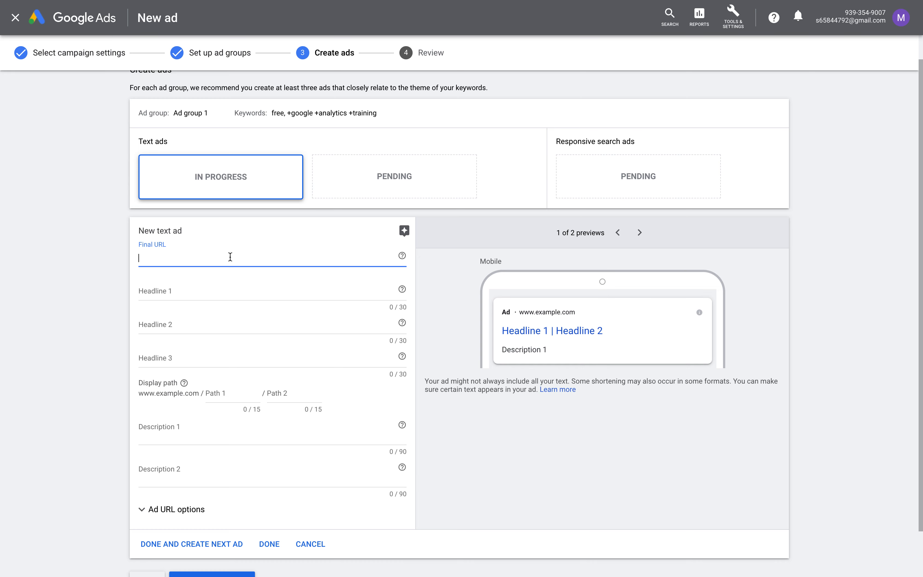
type("you")
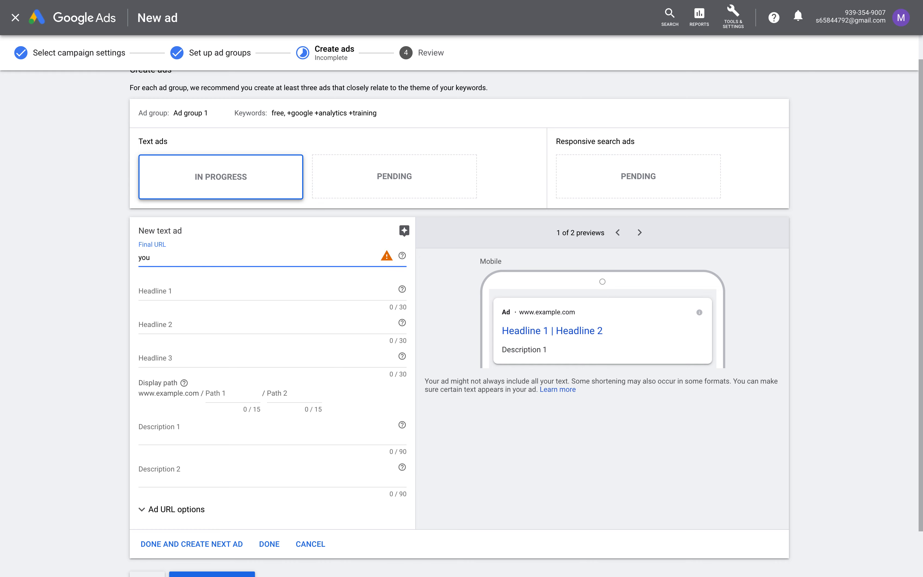
type("tube.com")
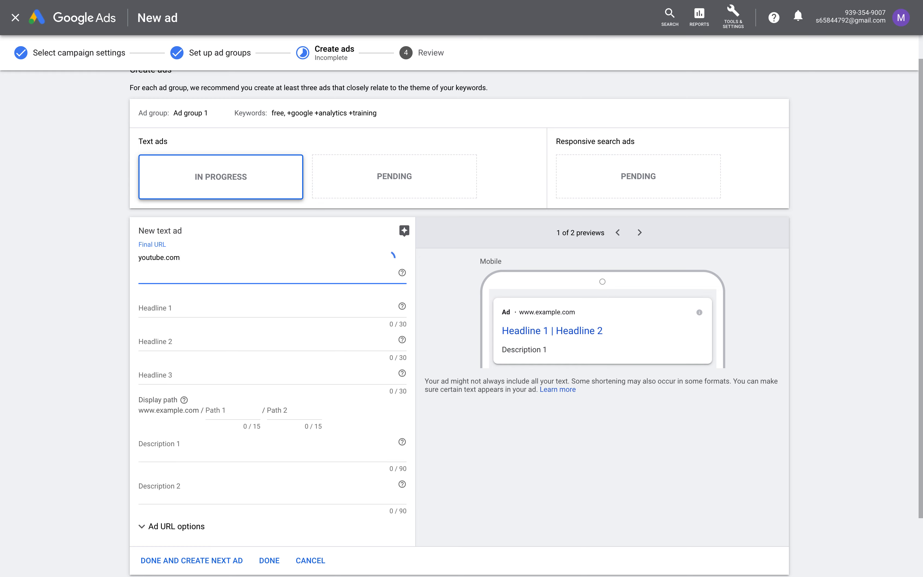
type("/p")
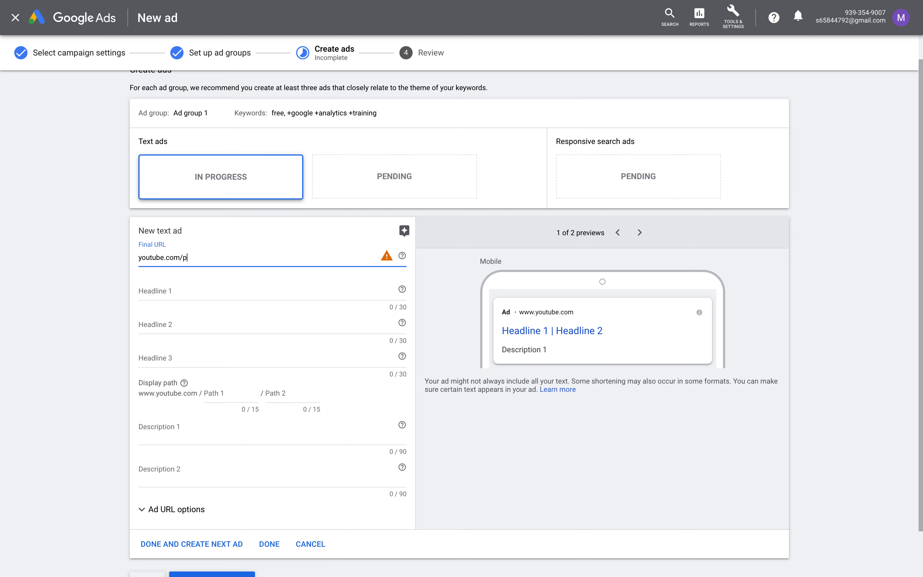
key("BackSpace")
key("BackSpace")
left_click(387, 258)
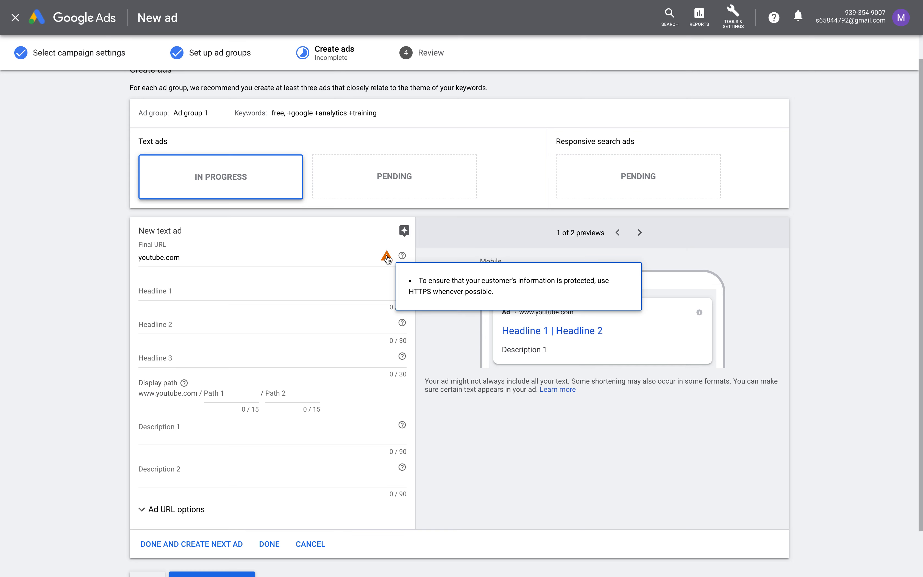
left_click(251, 270)
left_click(387, 259)
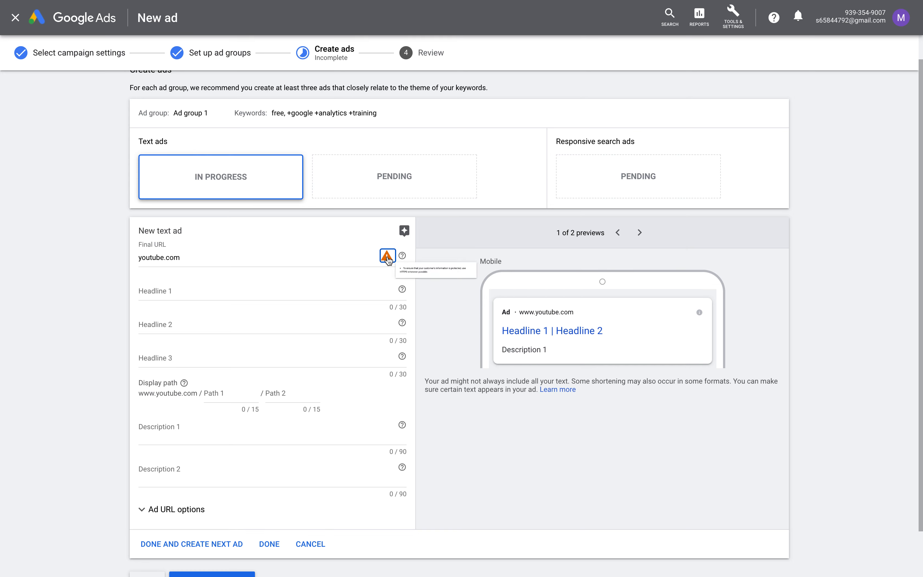
left_click(162, 267)
type("hhttps")
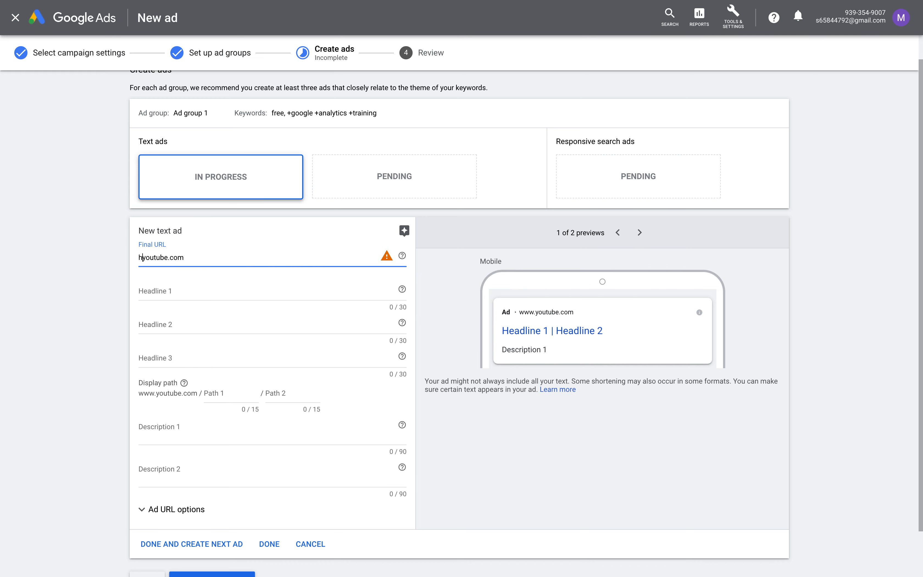
key("BackSpace")
key("BackSpace")
key("BackSpace")
key("BackSpace")
key("BackSpace")
type("ttps://")
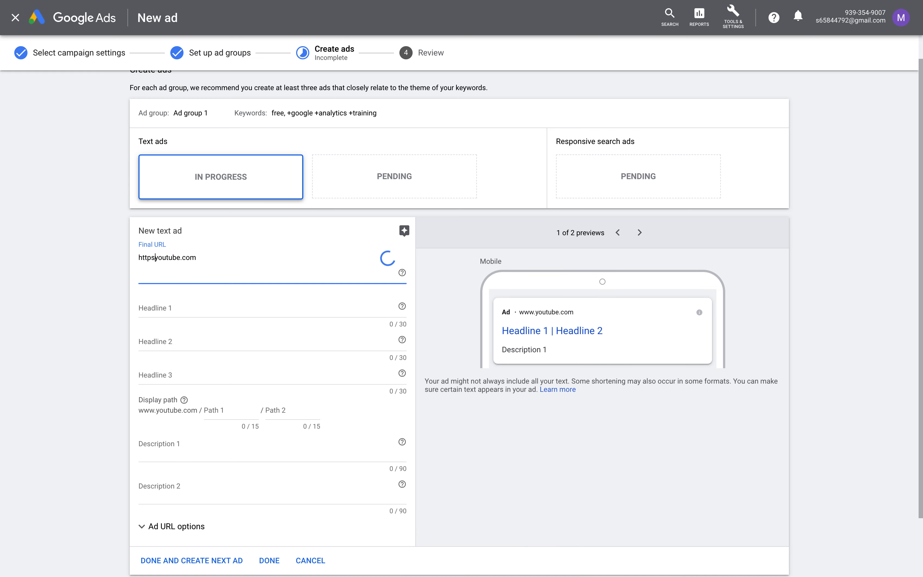
Set Headline 1 to 'Free Google Analytics training'
left_click(178, 307)
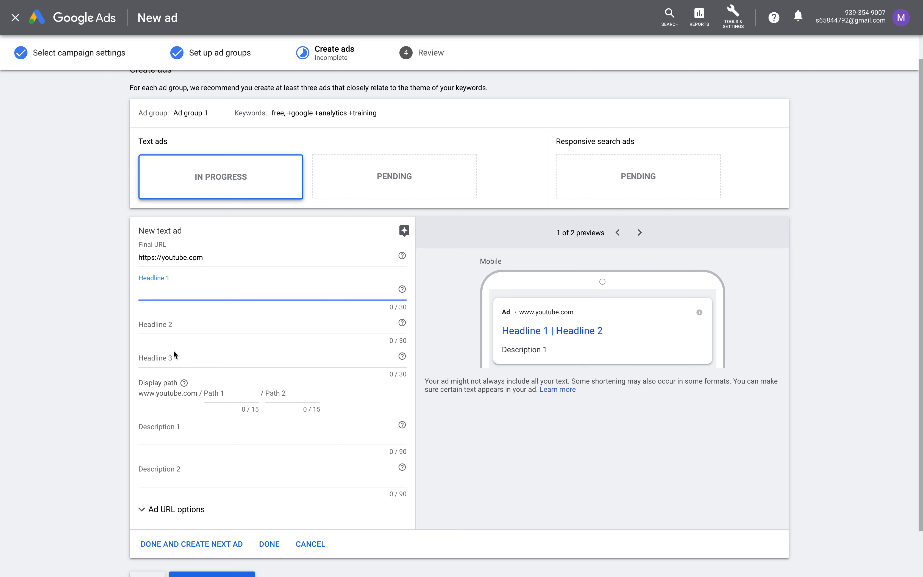
scroll(175, 357, "down", 1)
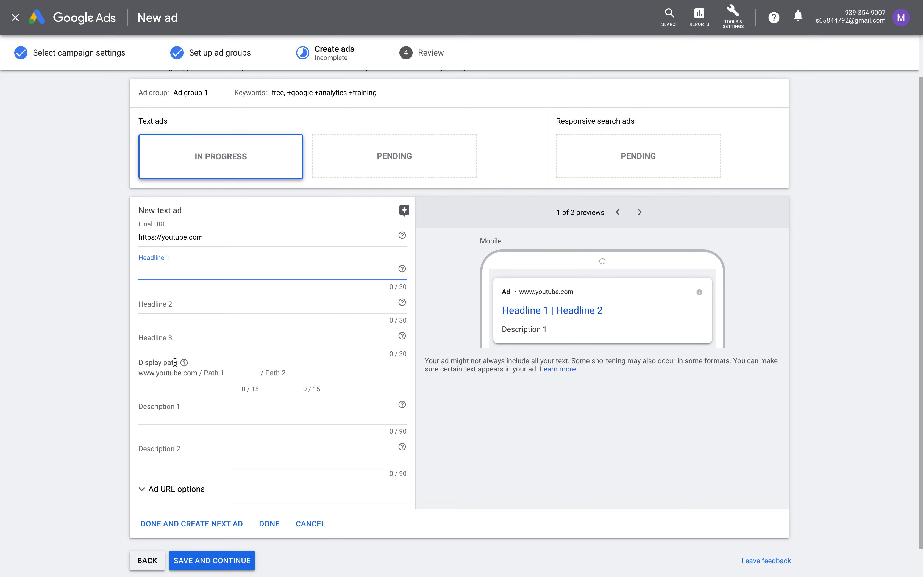
scroll(192, 466, "up", 1)
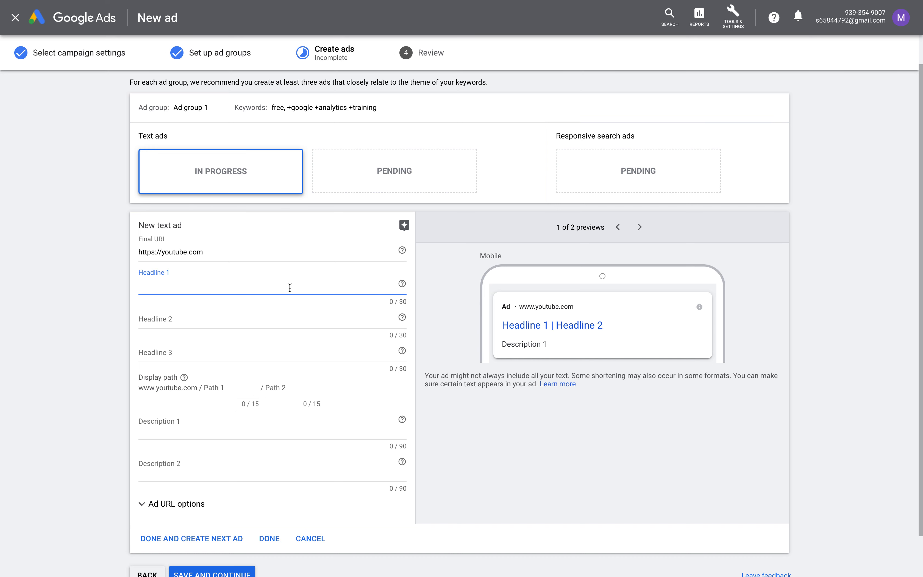
type("Get a free Google Analytics training")
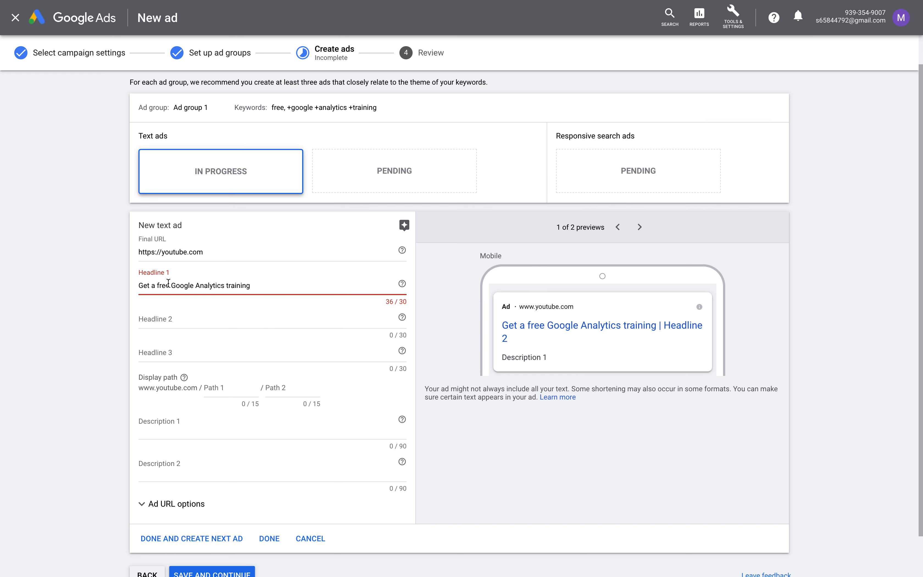
left_click_drag(160, 285, 126, 287)
type("F")
Set Headline 2 to 'Joying over 3000 students'
left_click(341, 310)
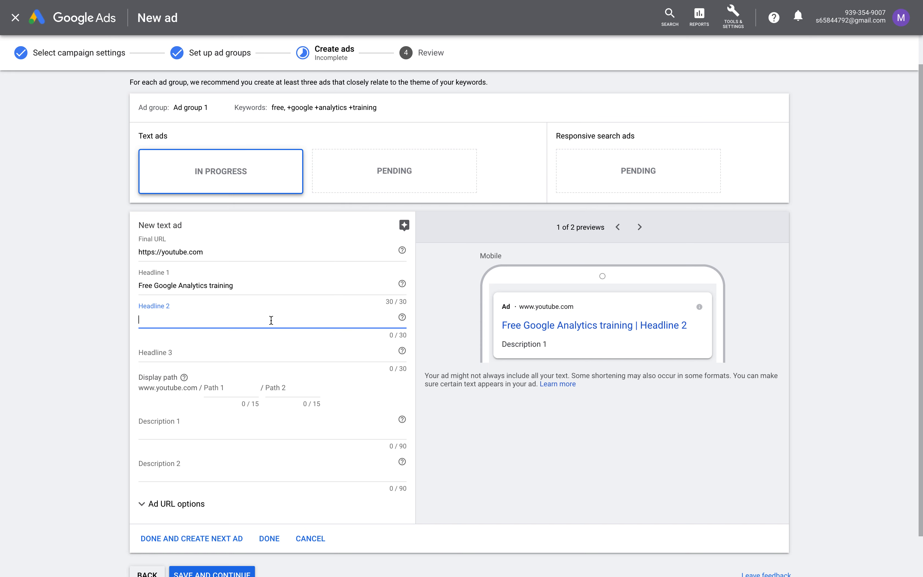
type("Joing")
key("BackSpace")
key("BackSpace")
key("BackSpace")
type("oying over 3000 oteh")
key("BackSpace")
key("BackSpace")
type("her st")
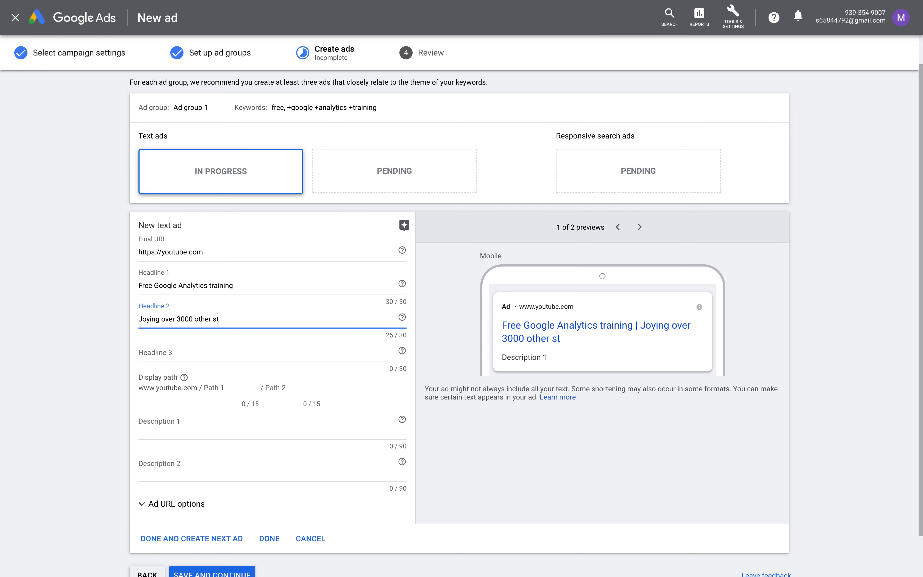
type("udents")
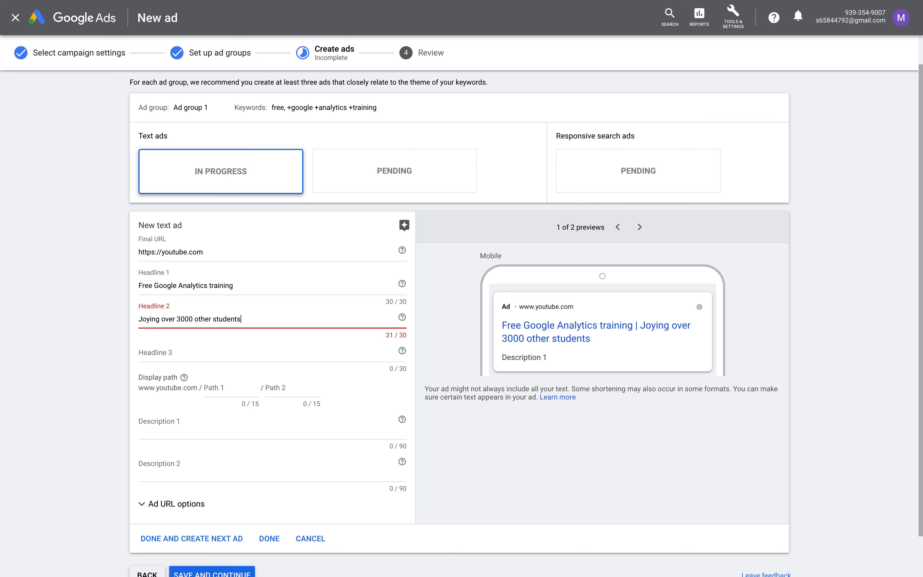
double_click(202, 318)
key("BackSpace")
left_click(234, 319)
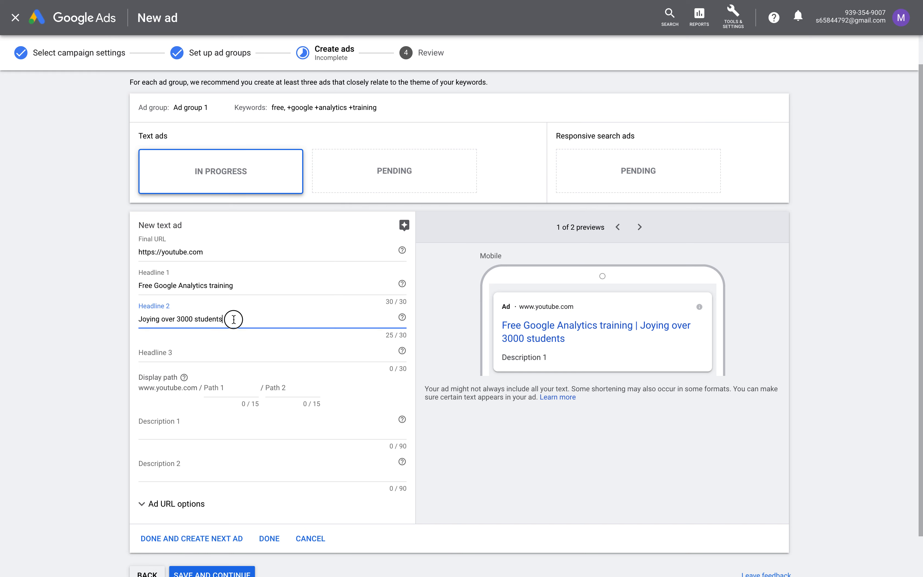
Enter 'Get started now for free' as Headline 3
left_click(223, 349)
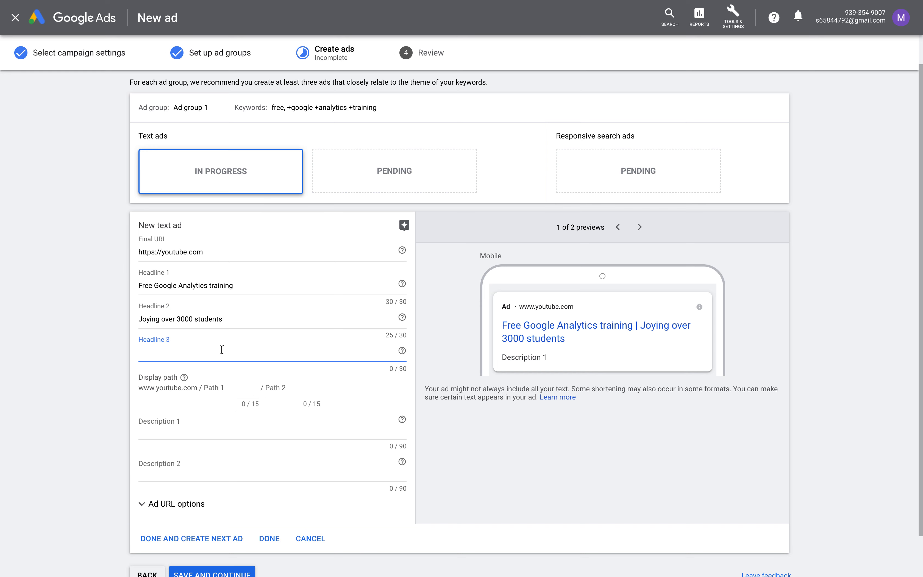
type("L")
key("BackSpace")
type("Get started now for free")
left_click(235, 436)
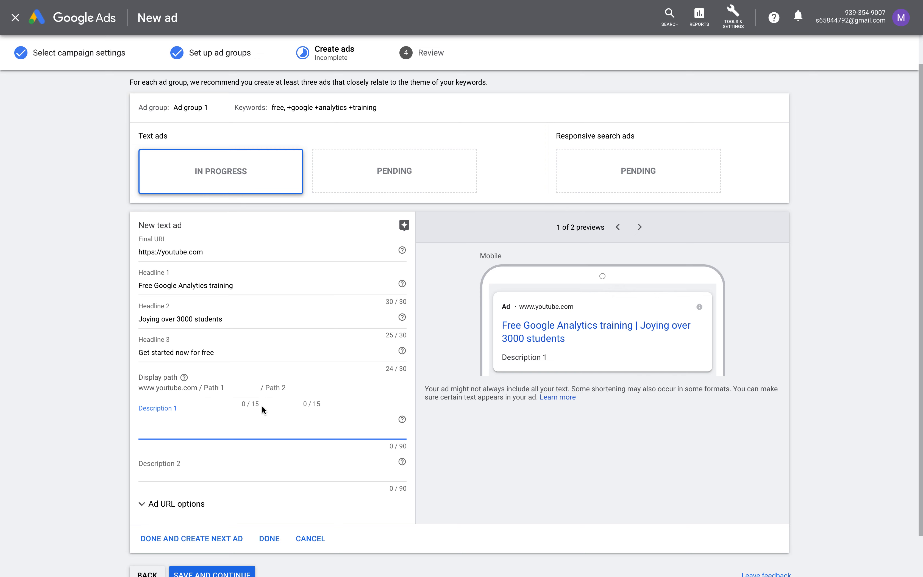
scroll(214, 381, "down", 1)
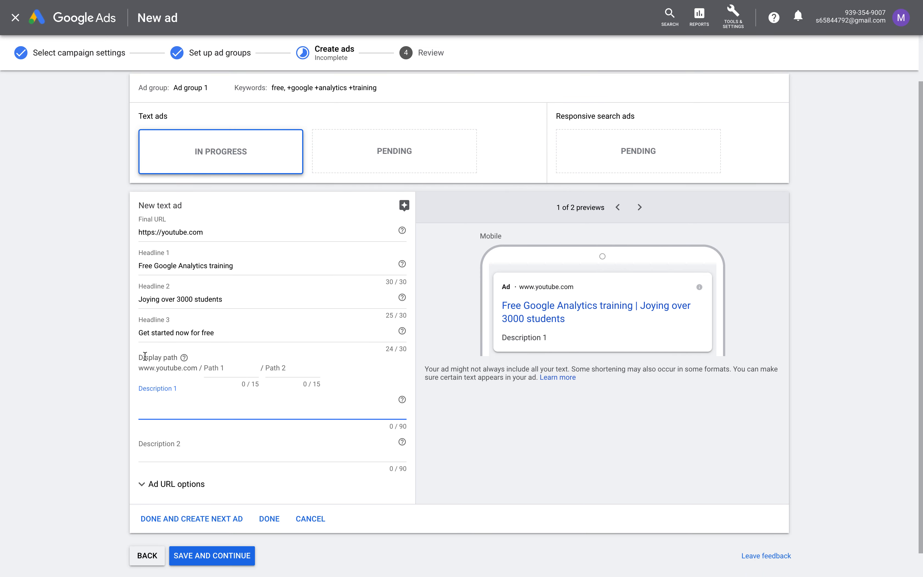
Fill display Path 1 with 'training' and Path 2 with googleAnalytics
left_click(207, 369)
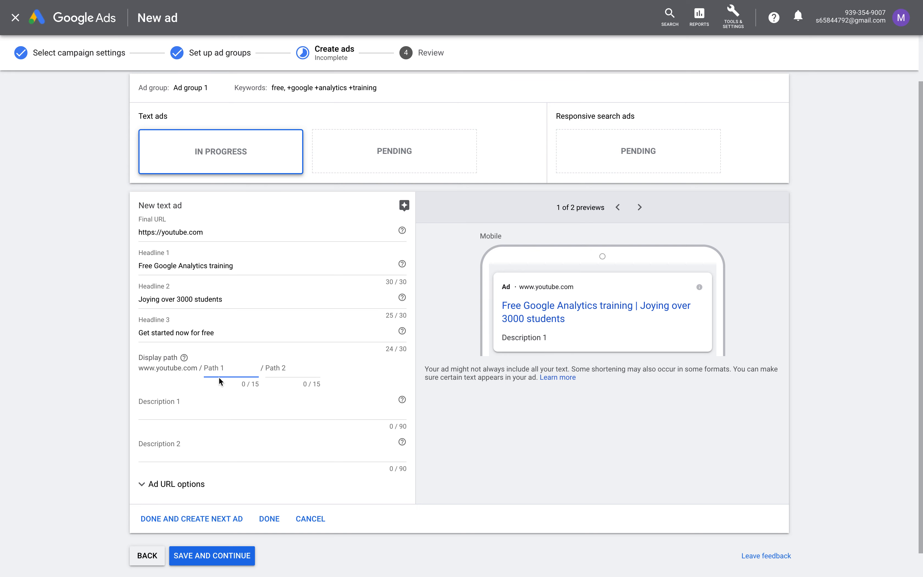
type("training")
key("Tab")
type("google")
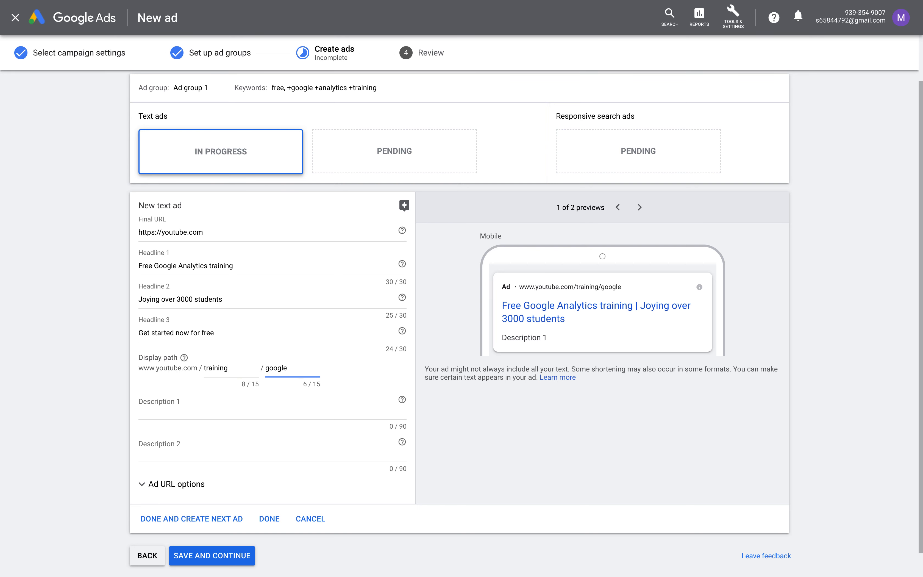
type("Analytics")
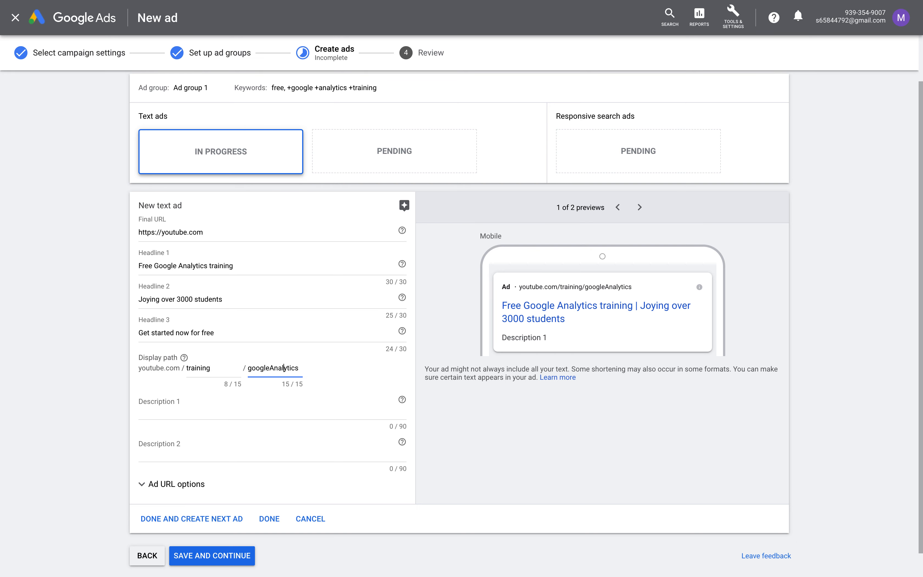
key("BackSpace")
type("-a")
Correct Path 2 to 'GoogleAnalytics' so it fits the 15-character limit
left_click(284, 406)
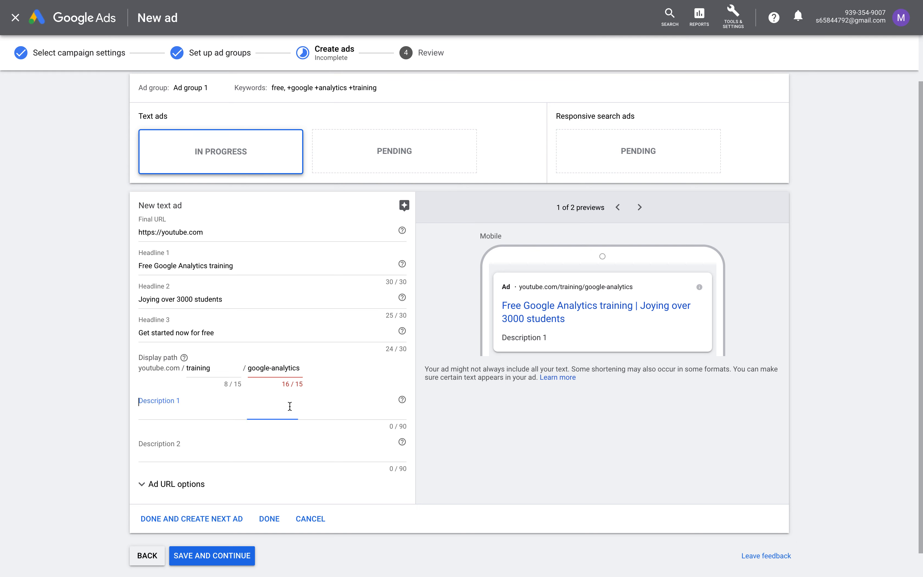
left_click(273, 368)
key("BackSpace")
key("Delete")
type("A")
left_click(299, 410)
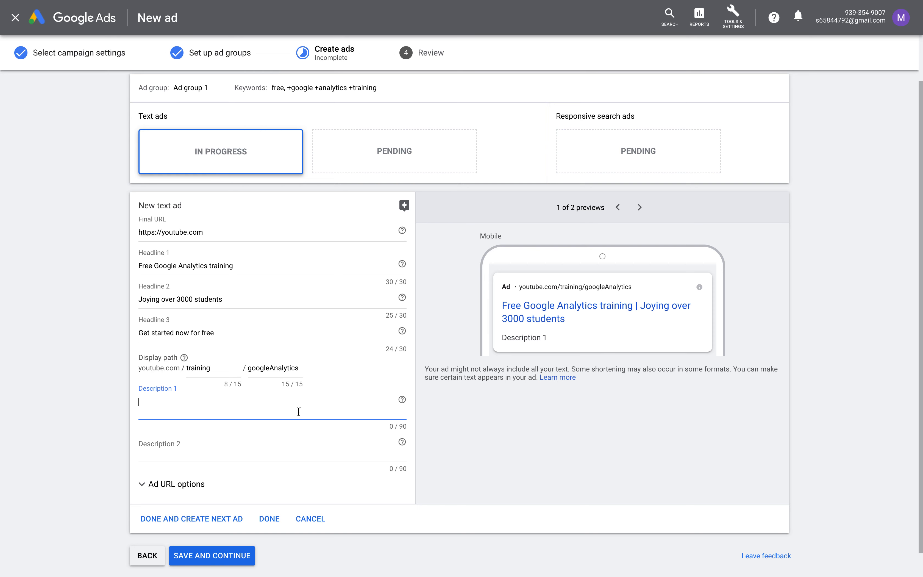
left_click(248, 368)
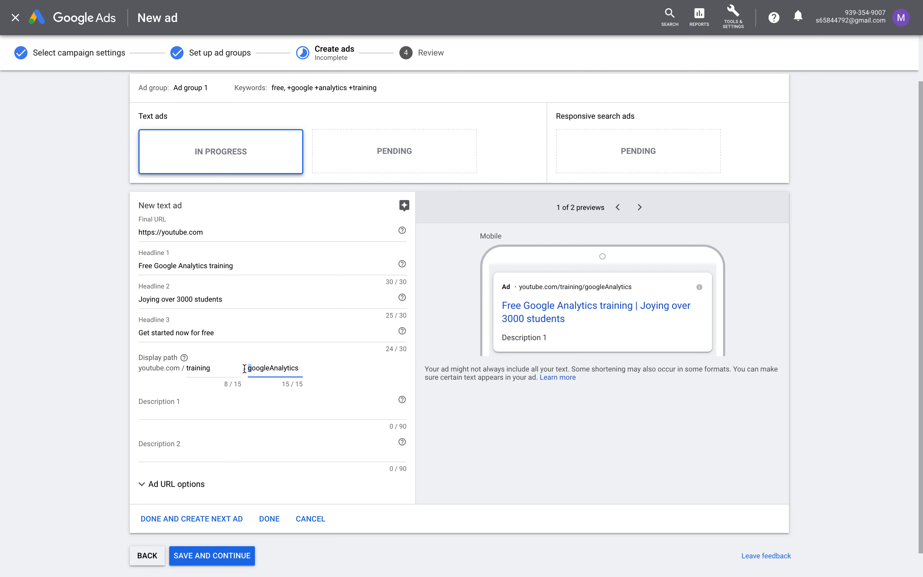
key("Delete")
Write Description 1: 'Don't miss out on this free Google Analytics training. Watch for free on Youtube'
type("G")
left_click(309, 400)
scroll(307, 409, "down", 1)
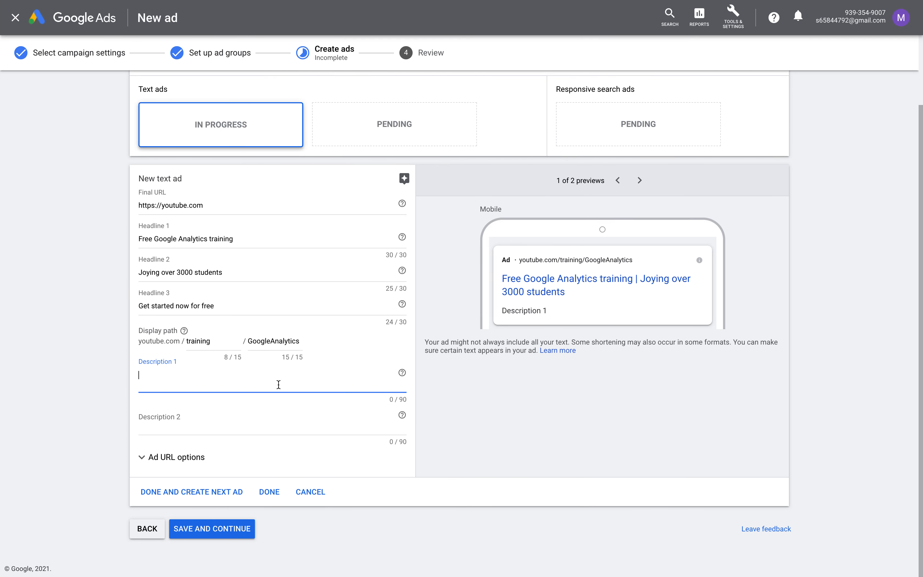
type("Don't miss out on thi")
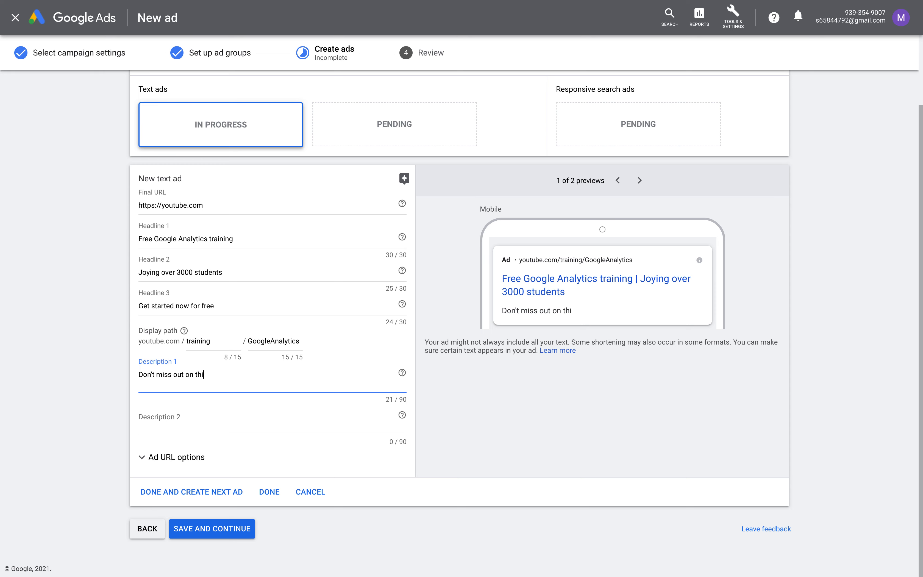
type("s free Google Analytics")
type("trai")
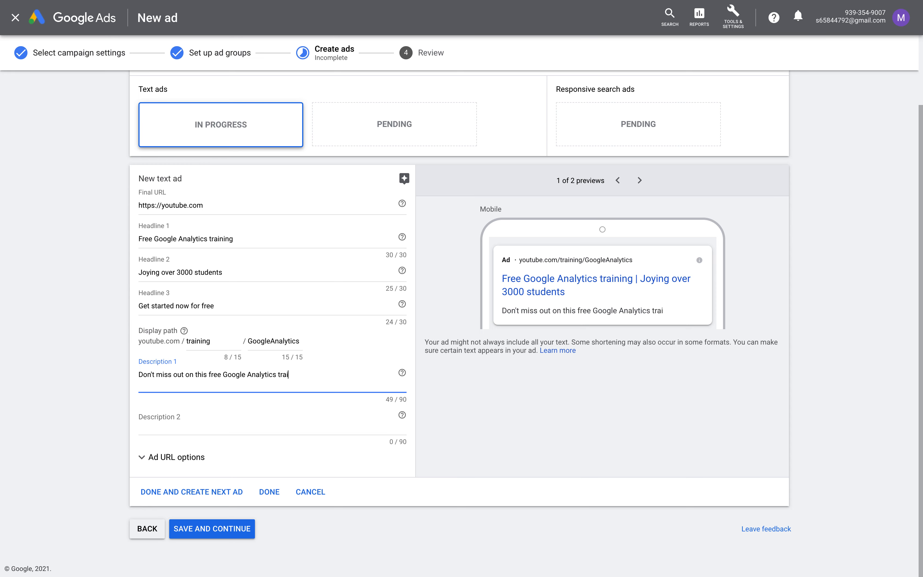
type("nning. Watch")
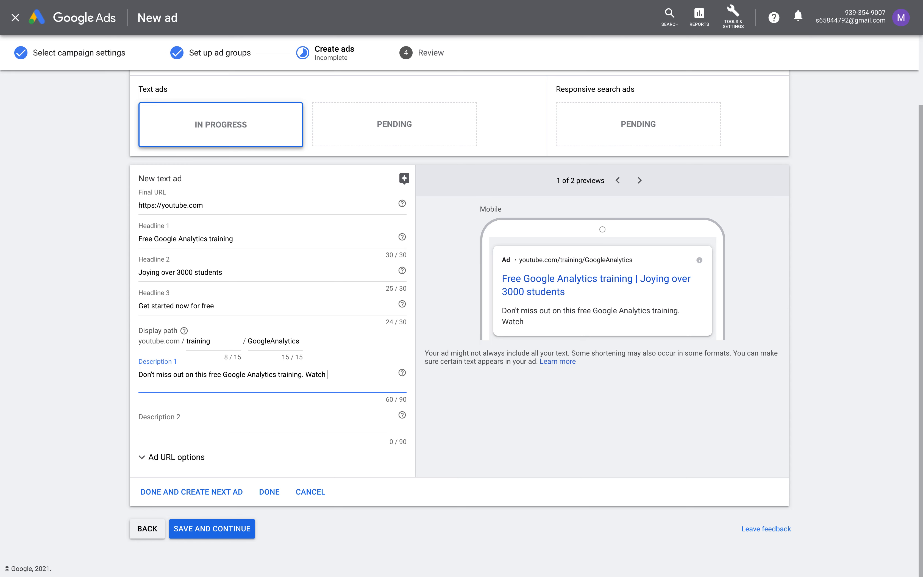
type(" for free on Youtube.")
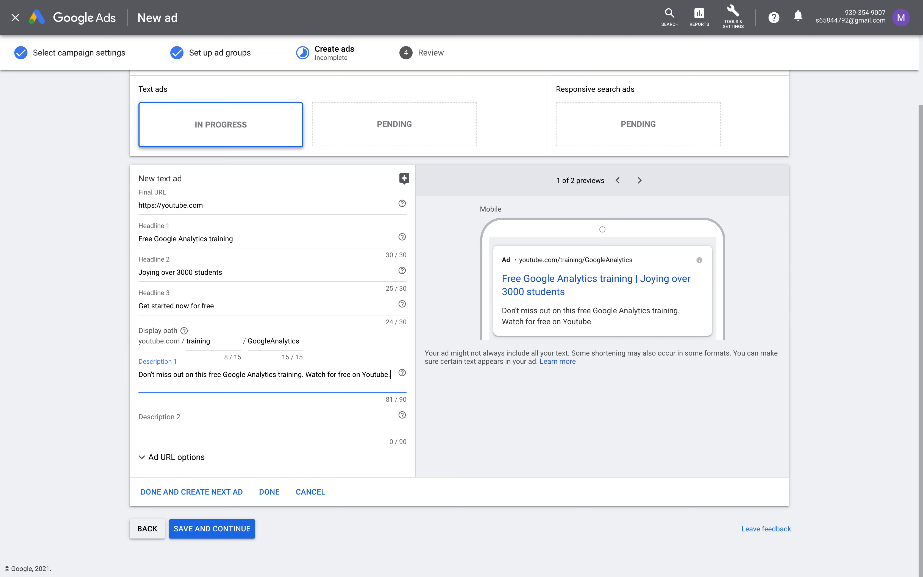
key("Tab")
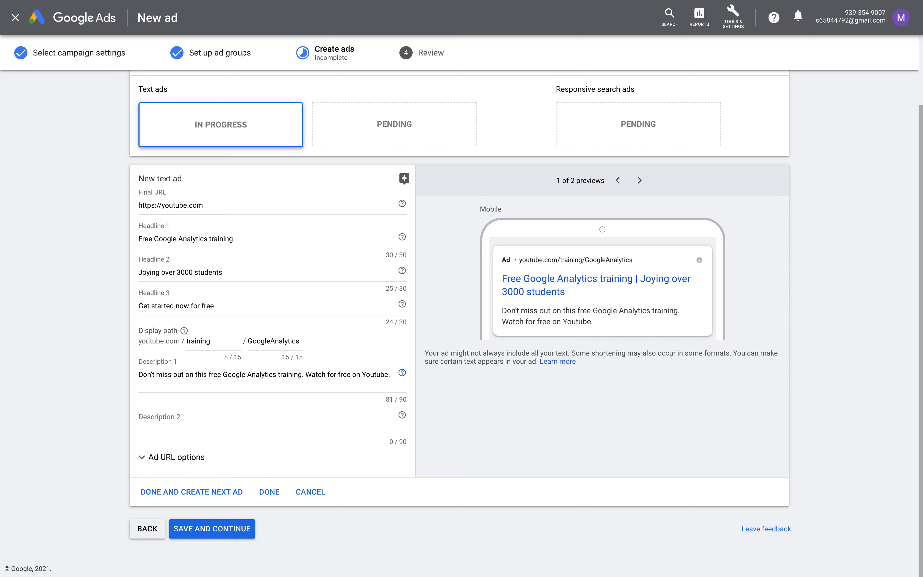
Set Description 2 to 'Learn how to master account setup and reporting and analysis.' and save the ad
left_click(210, 425)
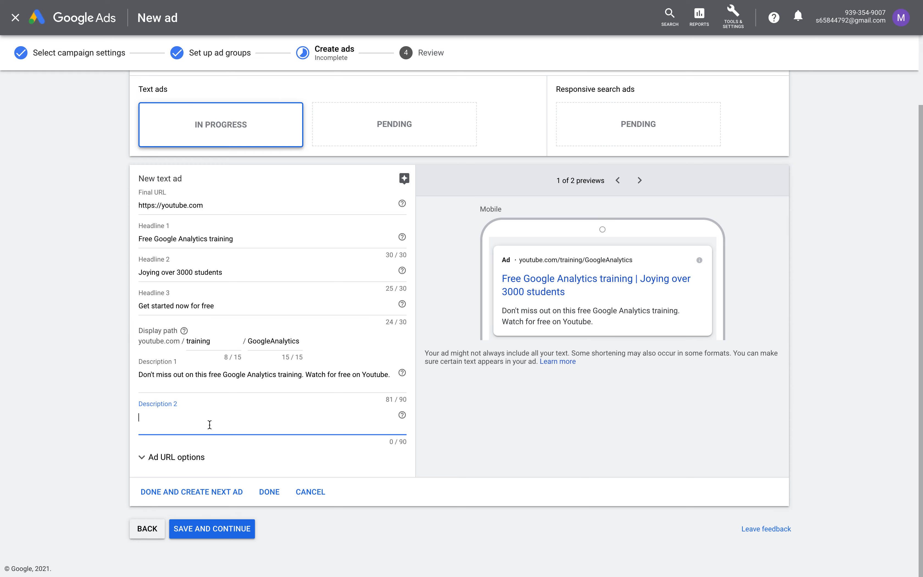
type("Learn how to master accoun")
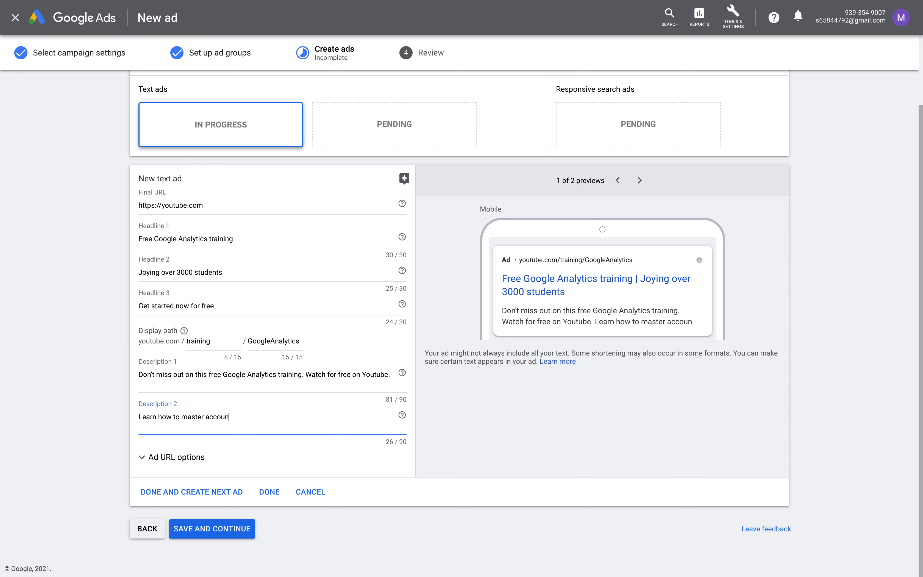
type("t setup")
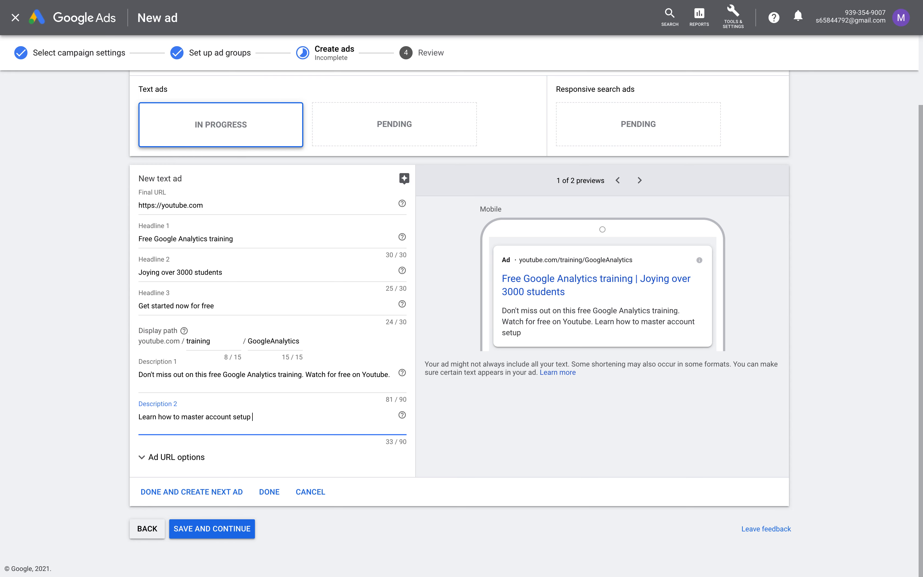
type(" and reporting and analysis")
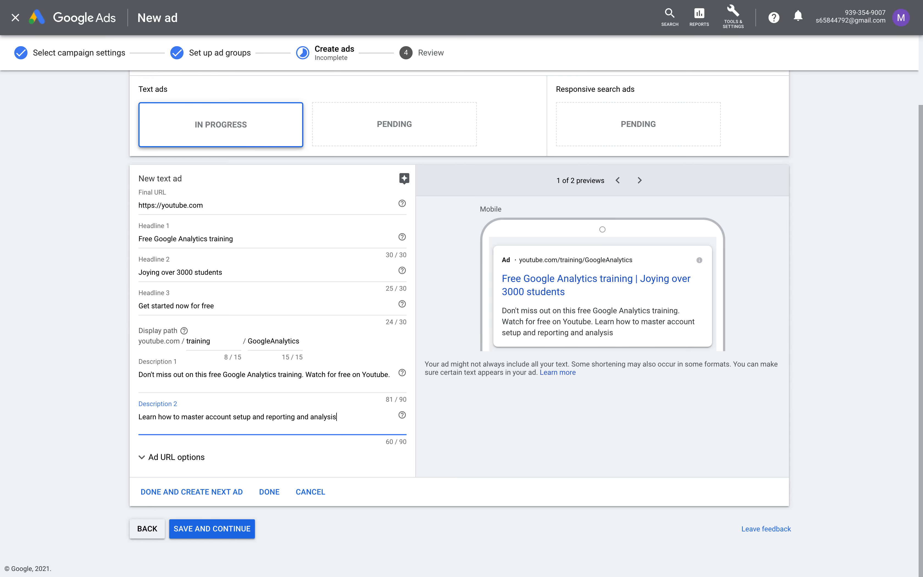
type(".")
left_click(185, 529)
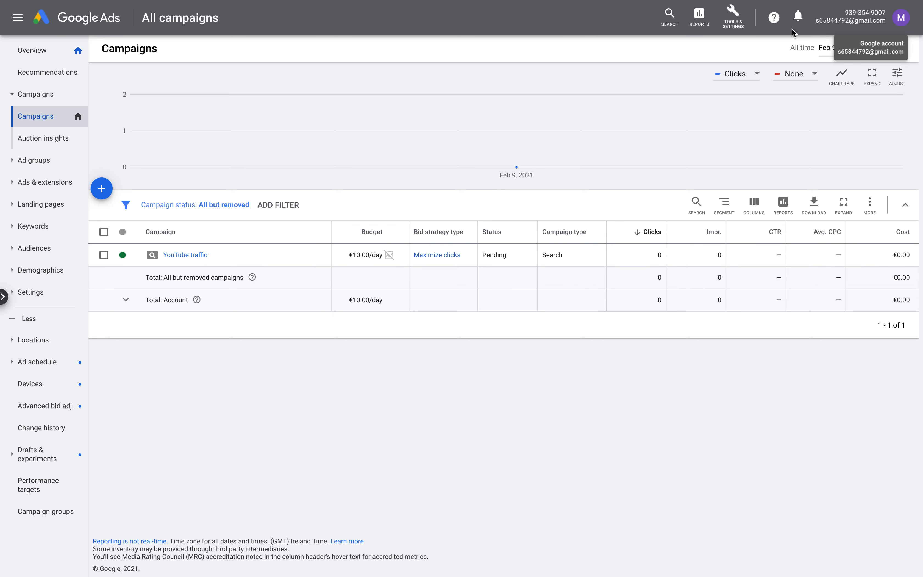
Open the TOOLS & SETTINGS menu from the All campaigns page
left_click(729, 26)
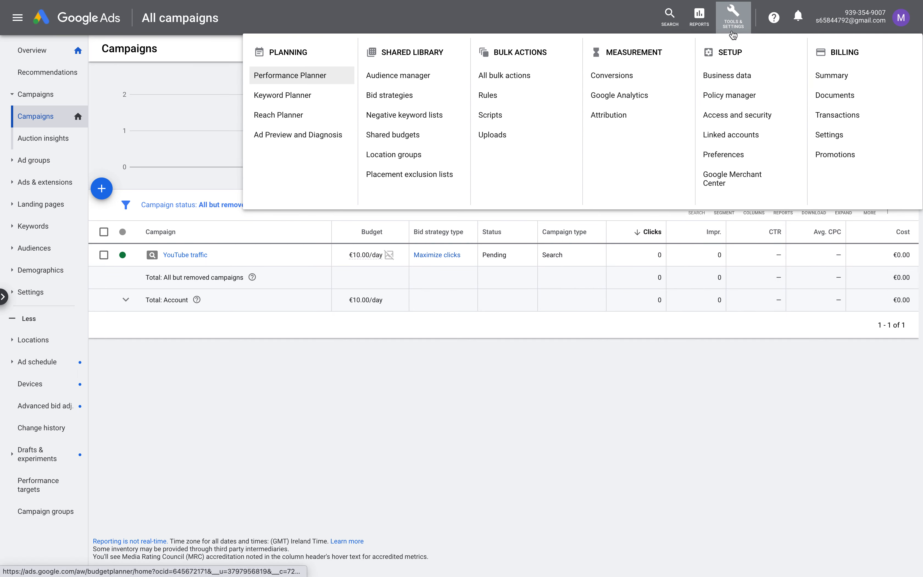